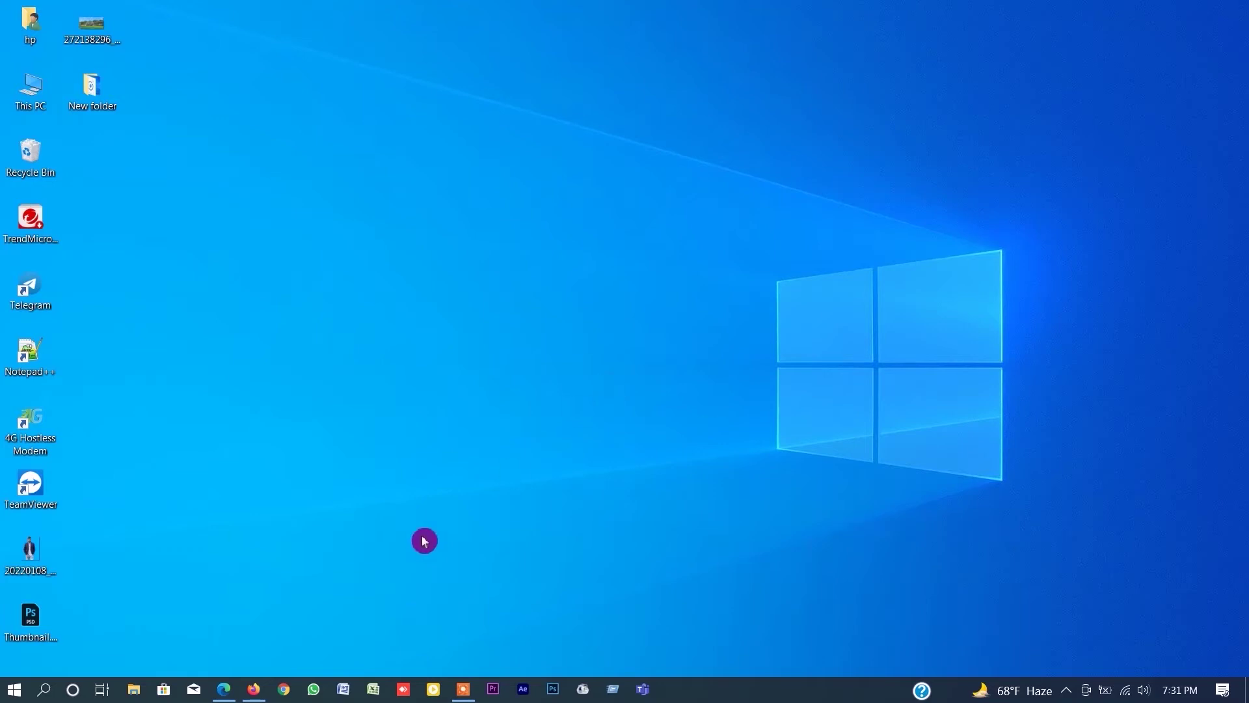
Open YouTube in Chrome and go to the signed-in account's own channel page
click(286, 690)
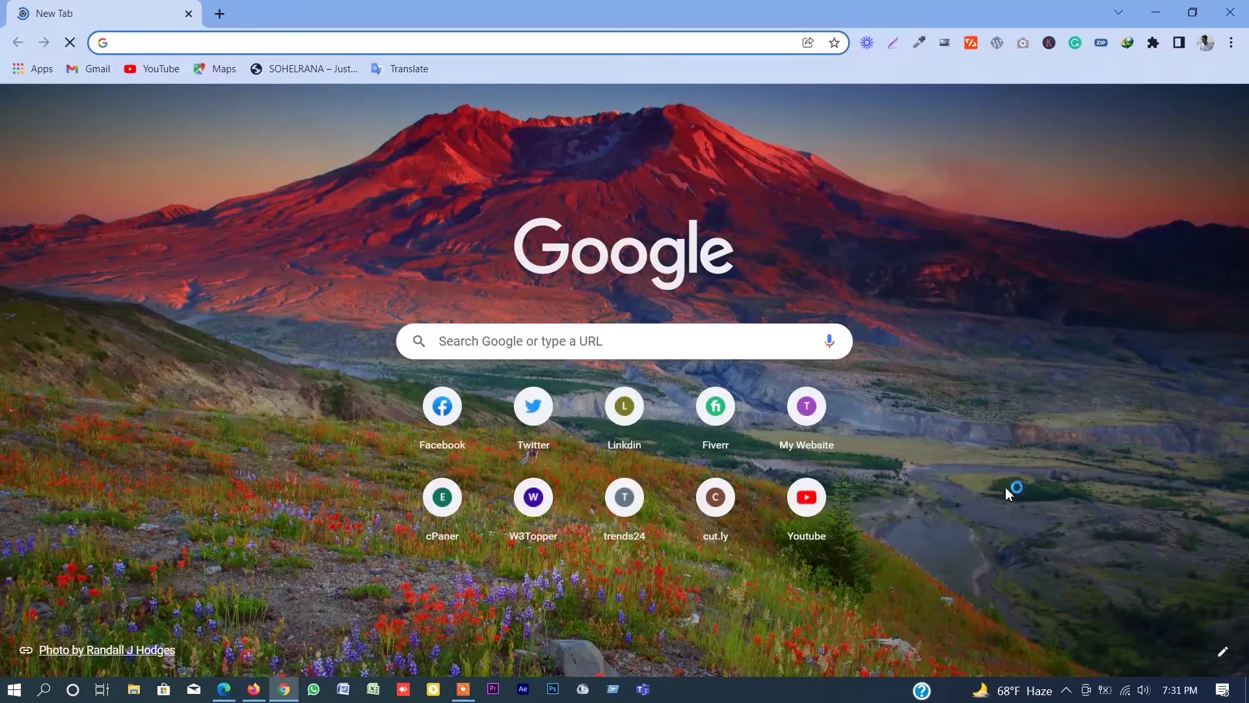
click(810, 500)
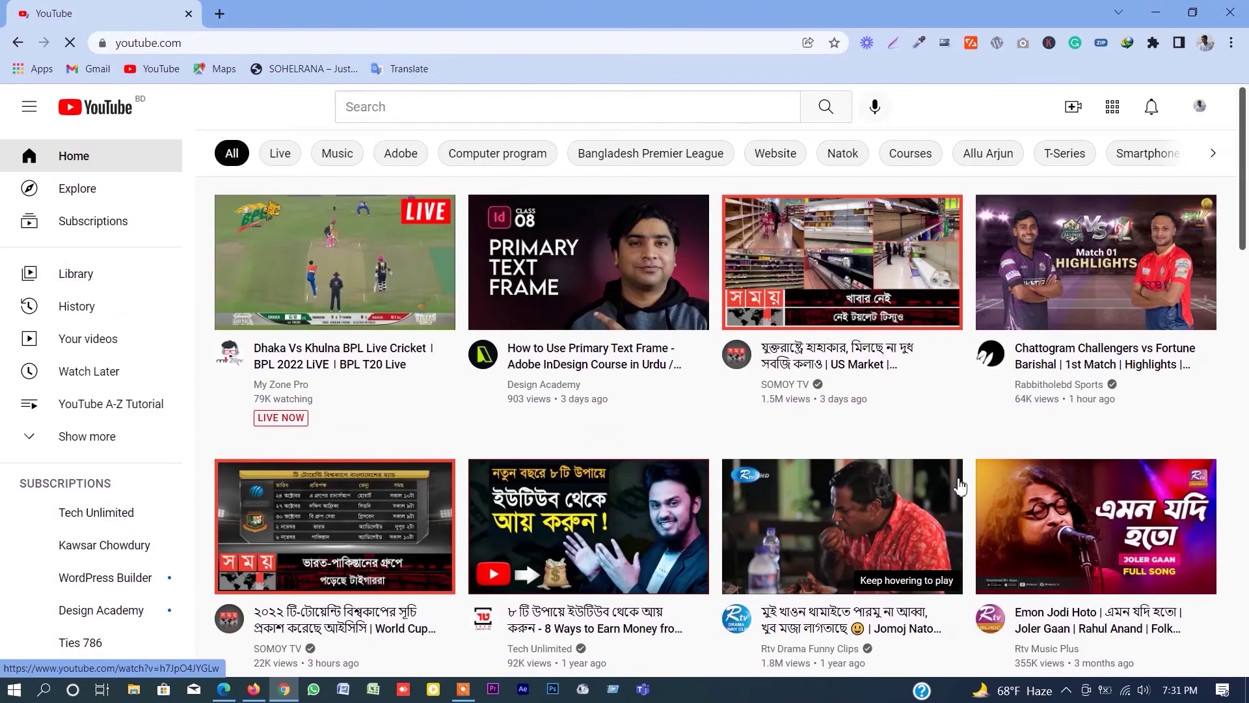
mouse_move(961, 486)
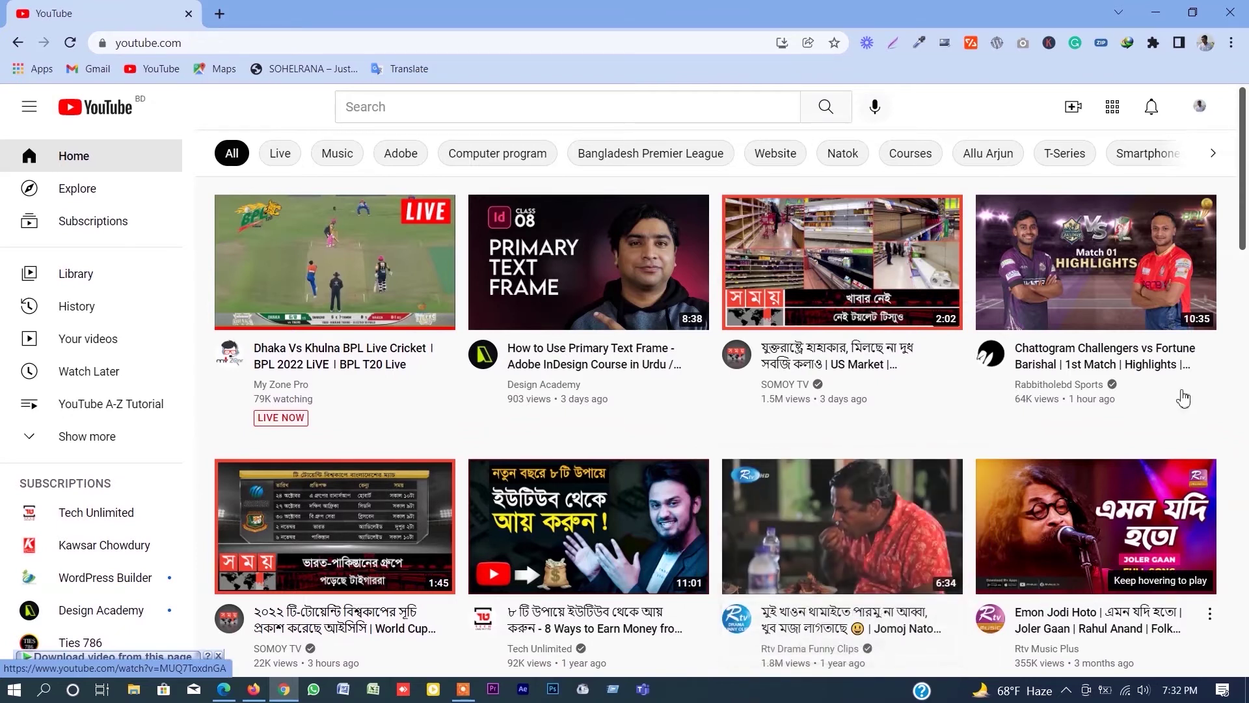
click(1199, 111)
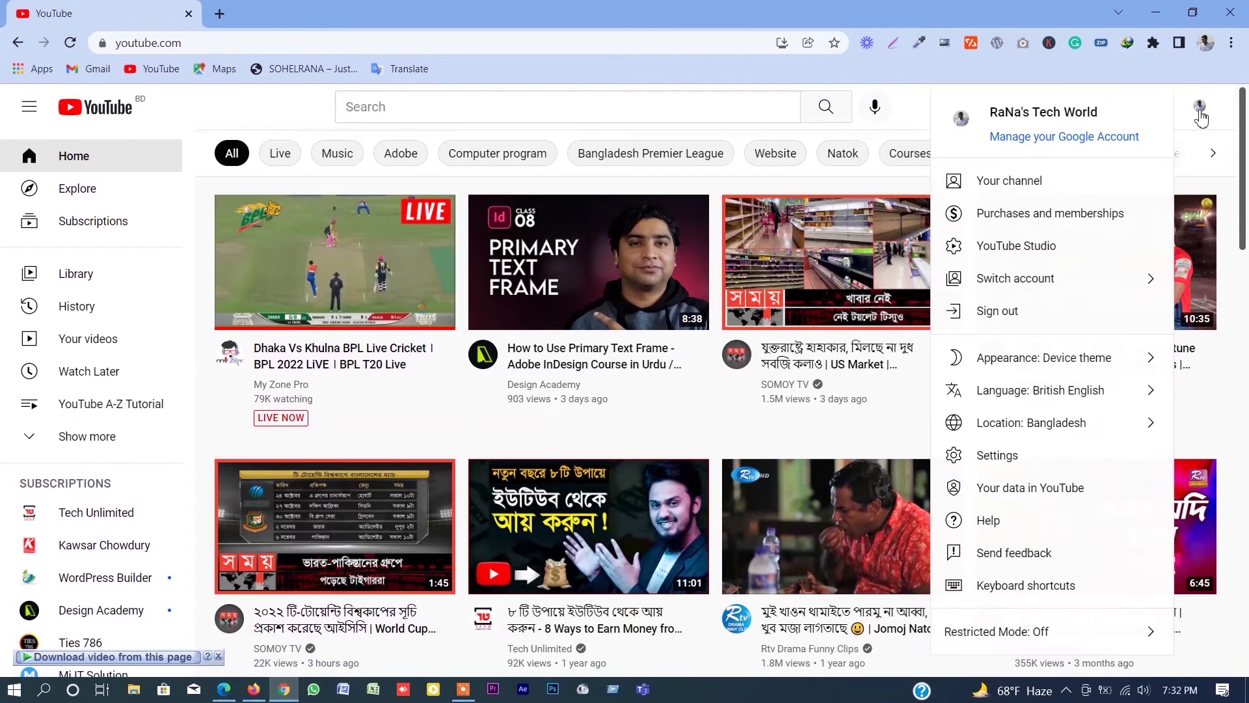
click(1039, 189)
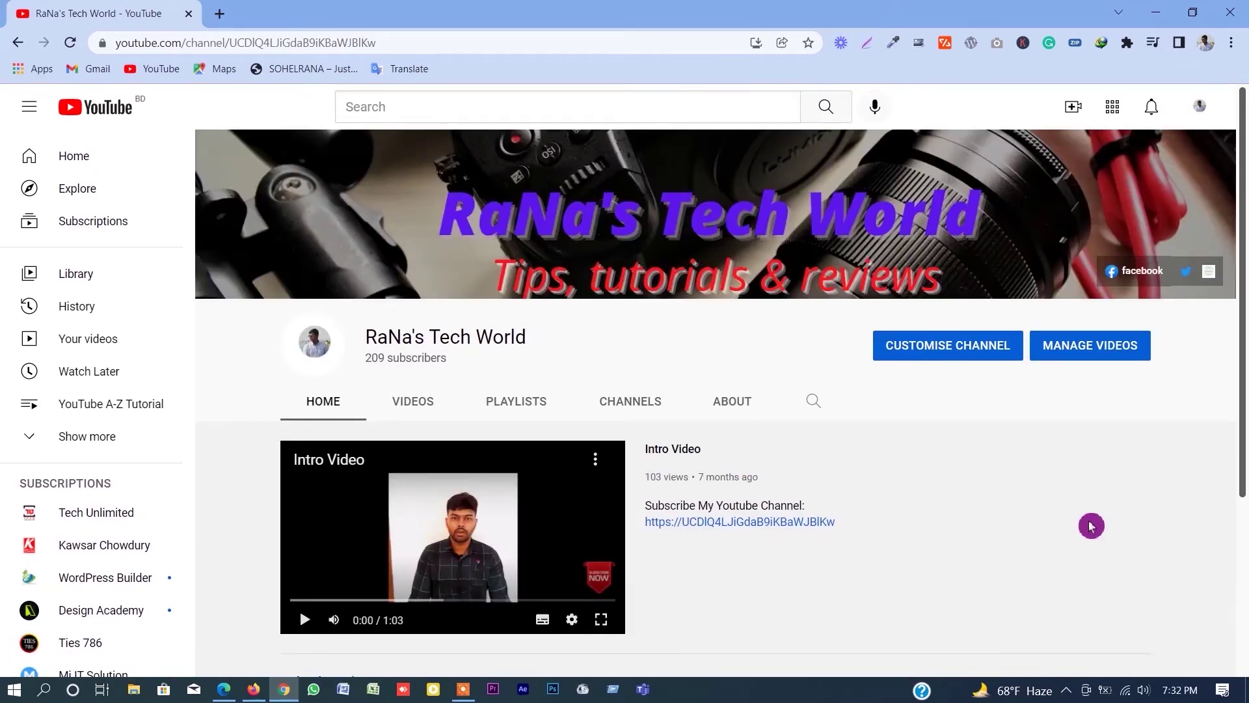
Open the channel's customisation page in YouTube Studio and show its Basic info settings
click(967, 352)
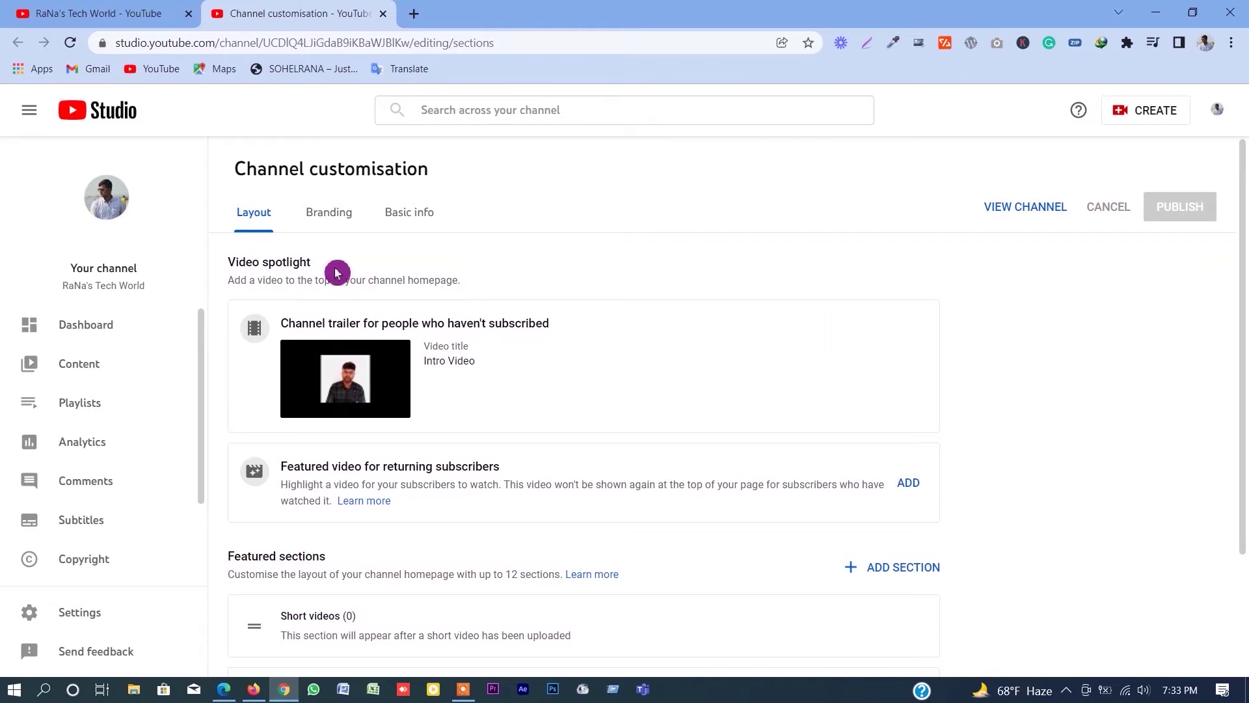
scroll(137, 417, down, 2)
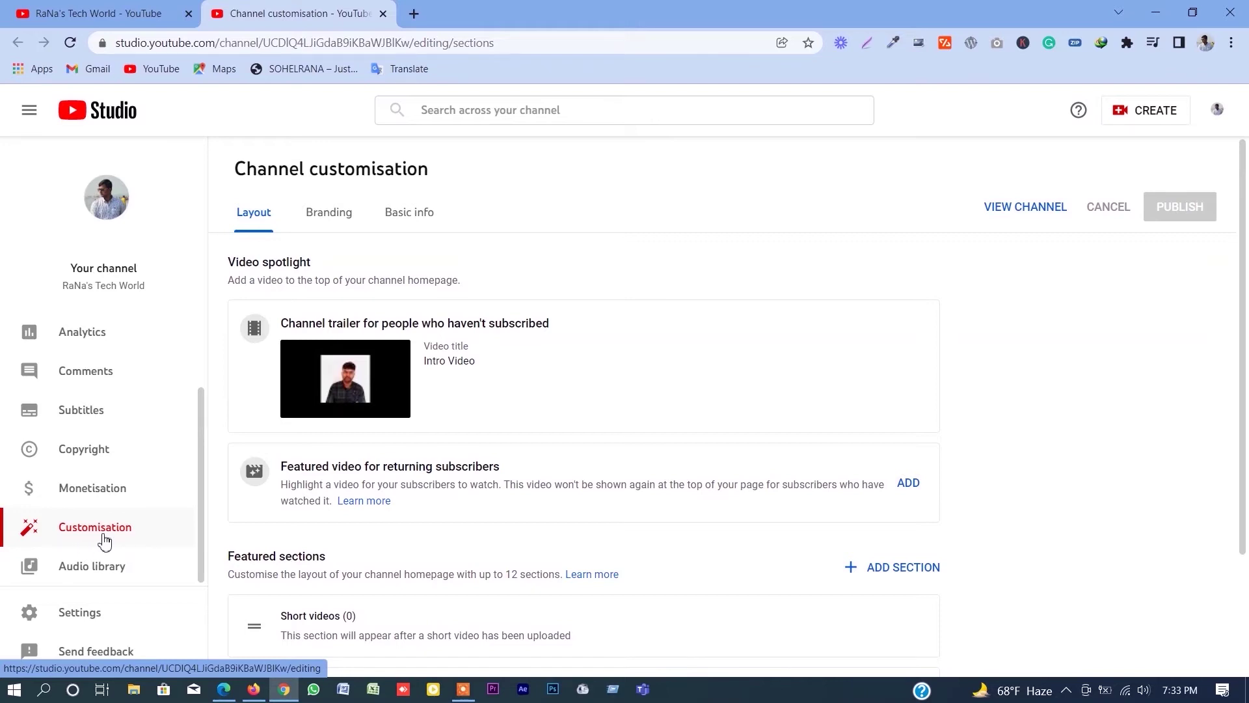
click(98, 538)
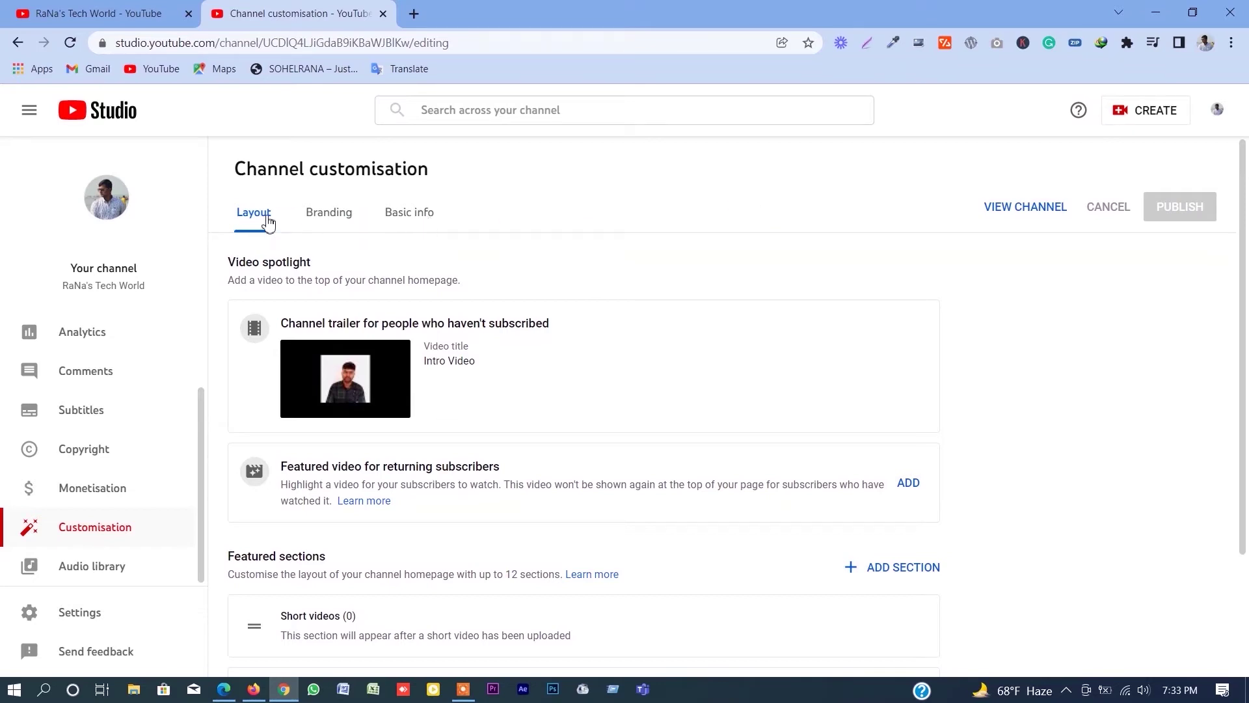
click(408, 216)
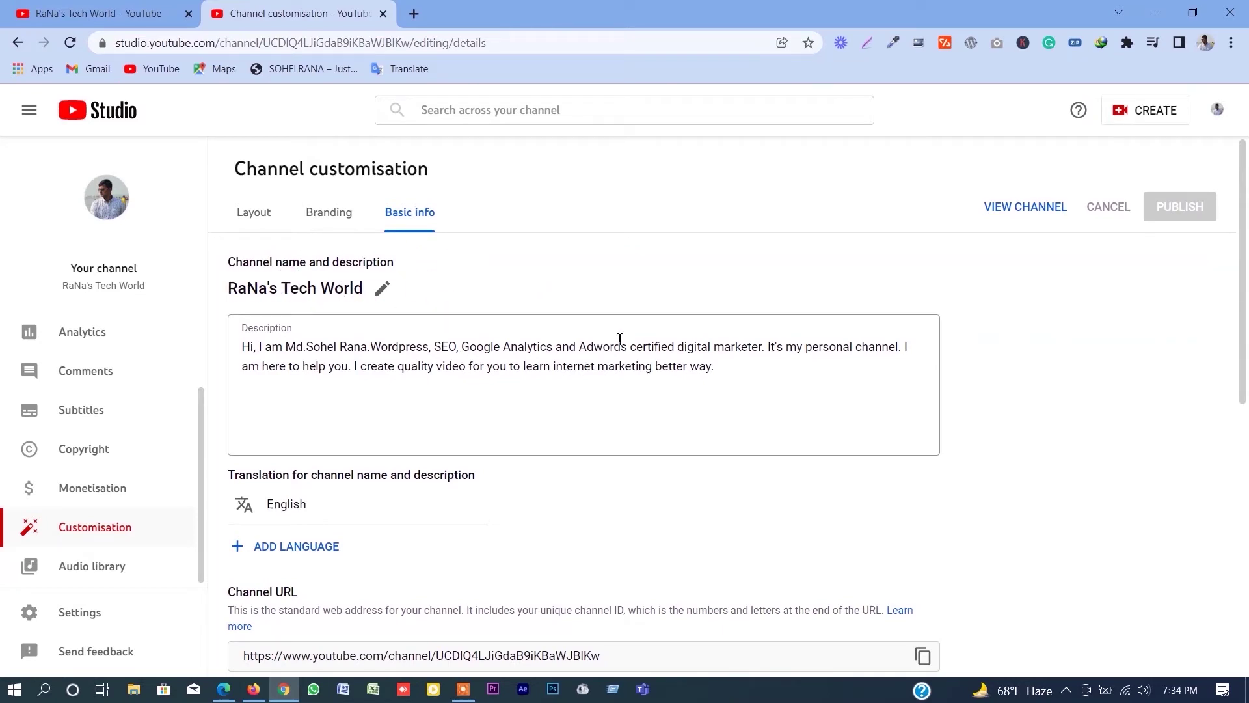
Review the channel's basic info, from the description through the translation settings to the Channel URL section and links
scroll(620, 338, down, 1)
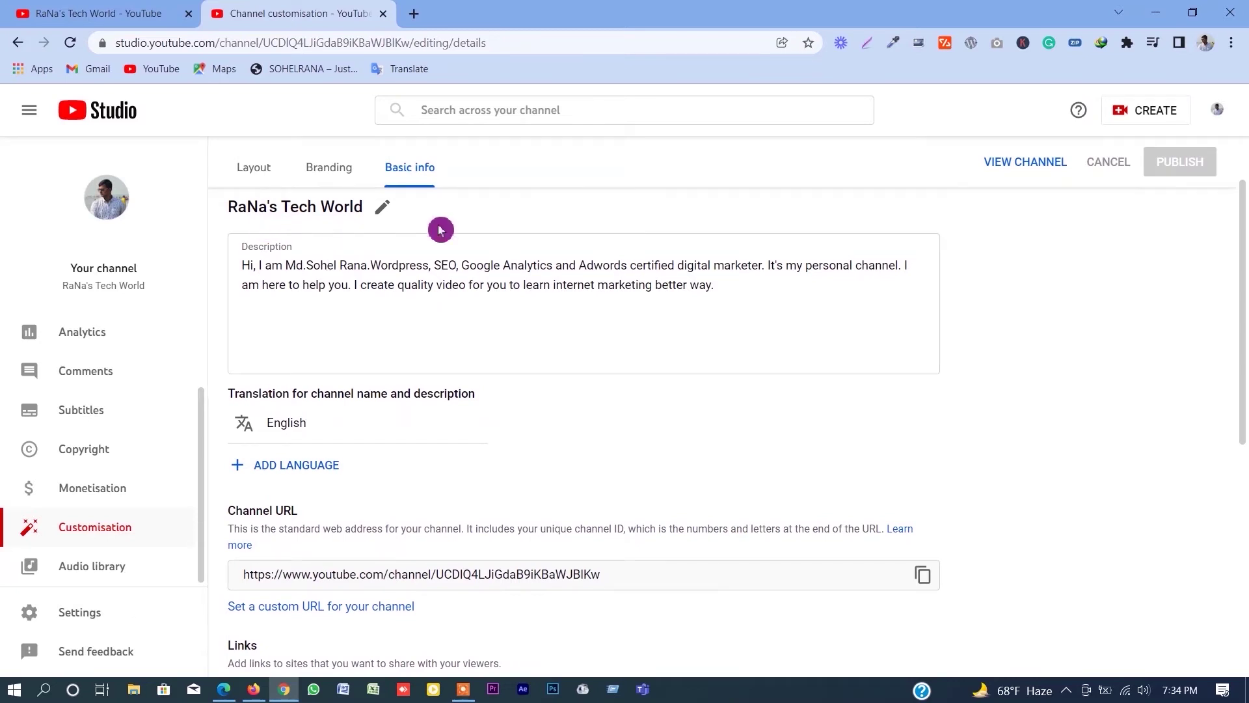
click(466, 360)
scroll(484, 327, down, 1)
mouse_move(246, 329)
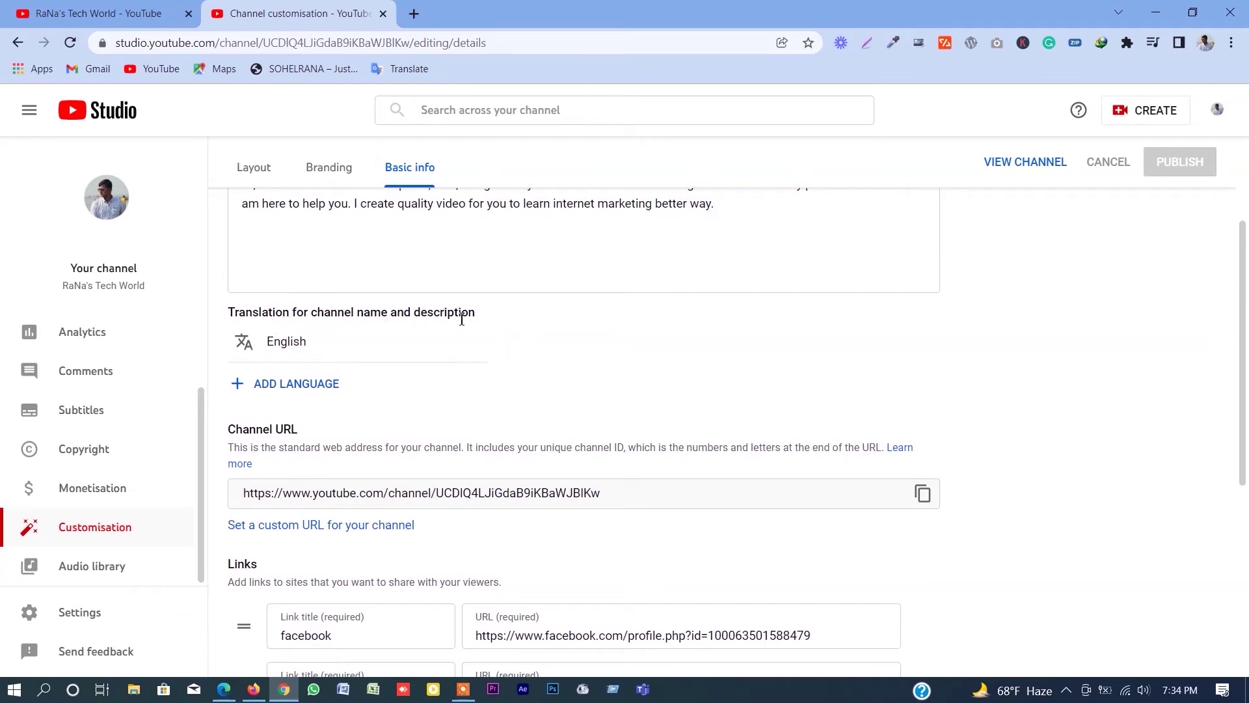
scroll(263, 314, down, 1)
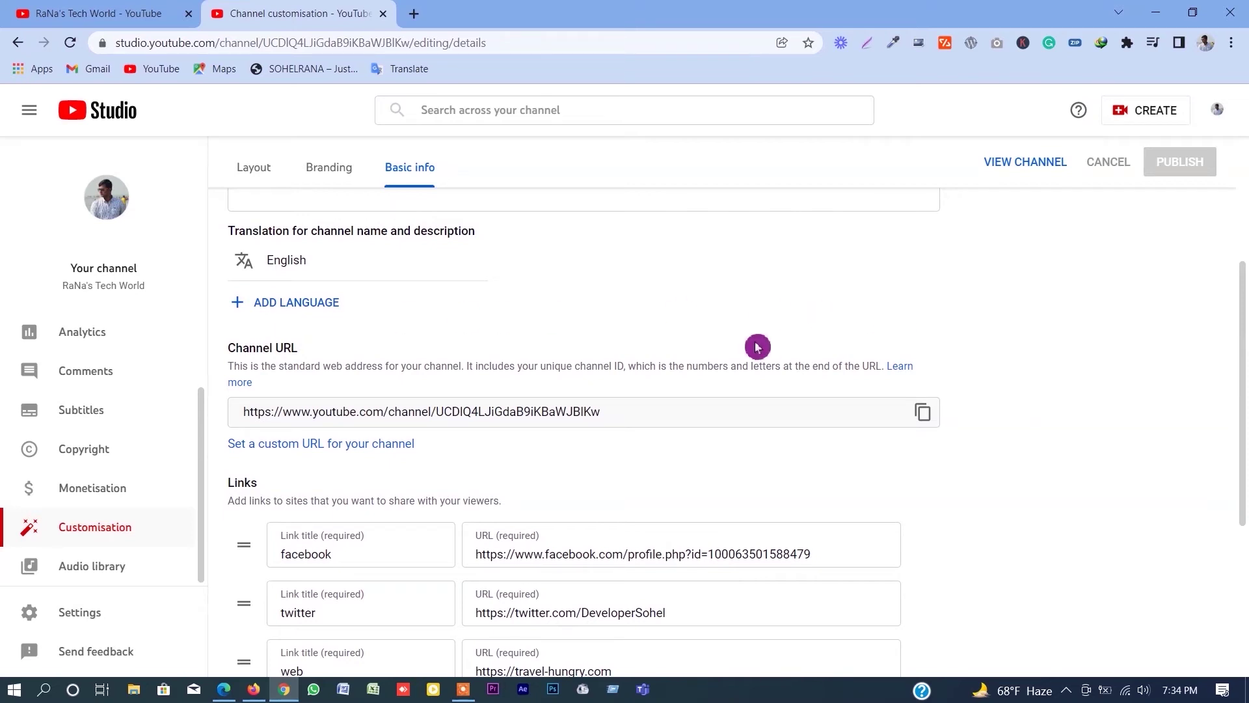
scroll(749, 343, down, 1)
scroll(540, 323, up, 1)
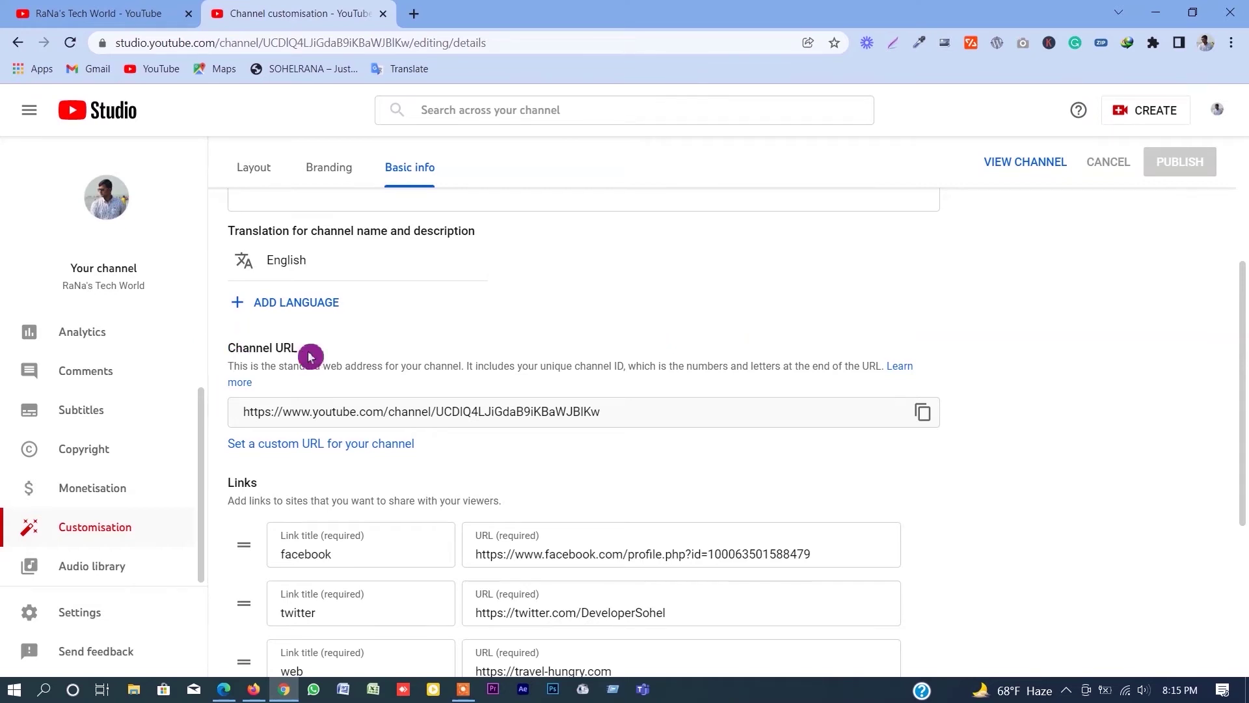
drag(300, 351, 223, 353)
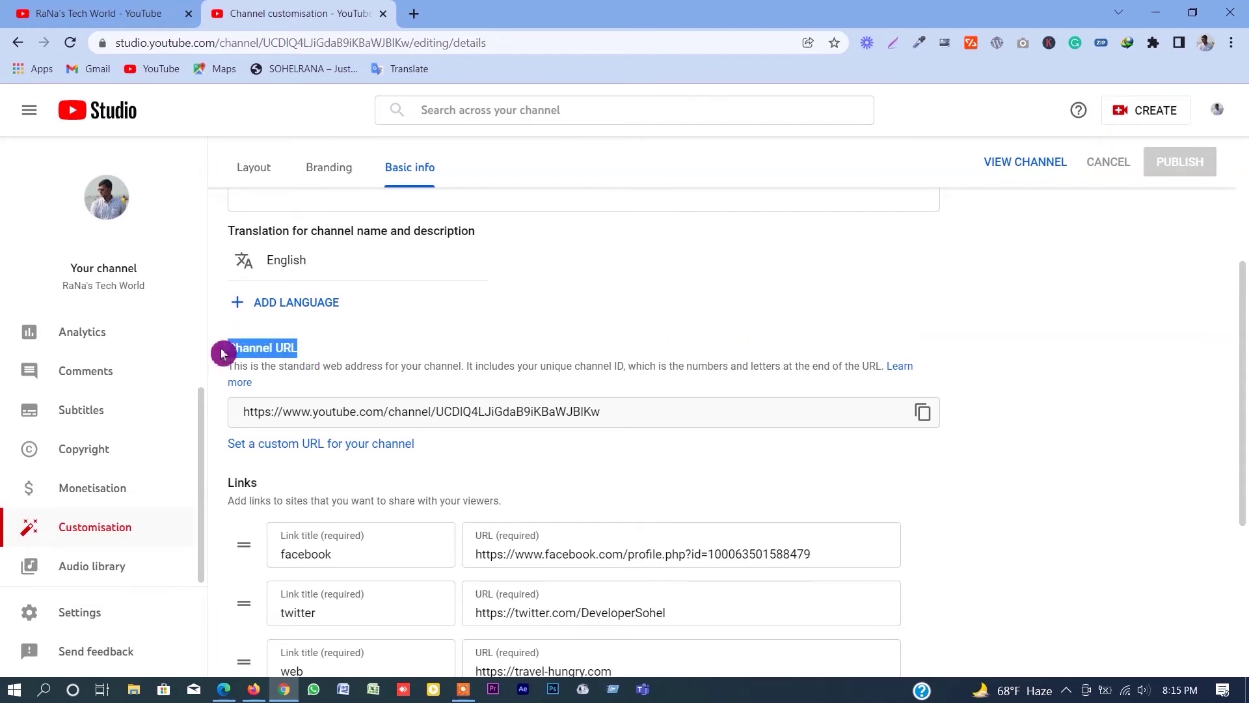
click(524, 335)
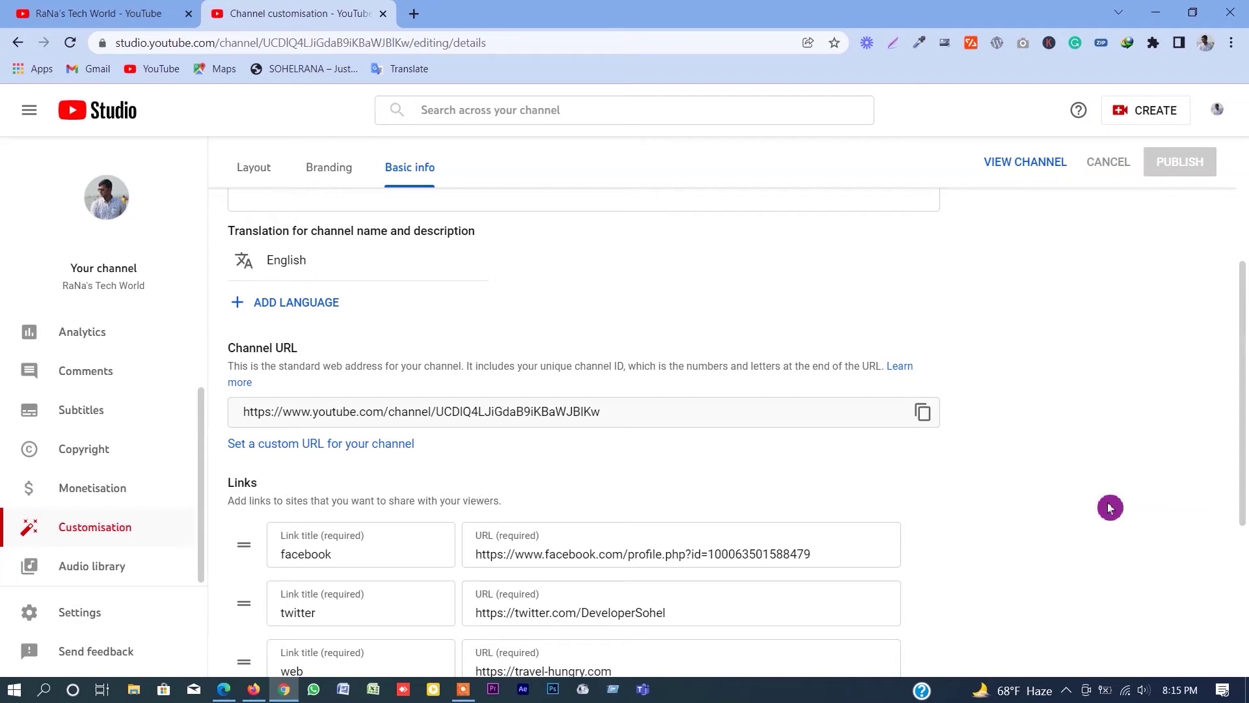
Open the YouTube Help site at youtube.com/help in a new browser tab
click(413, 14)
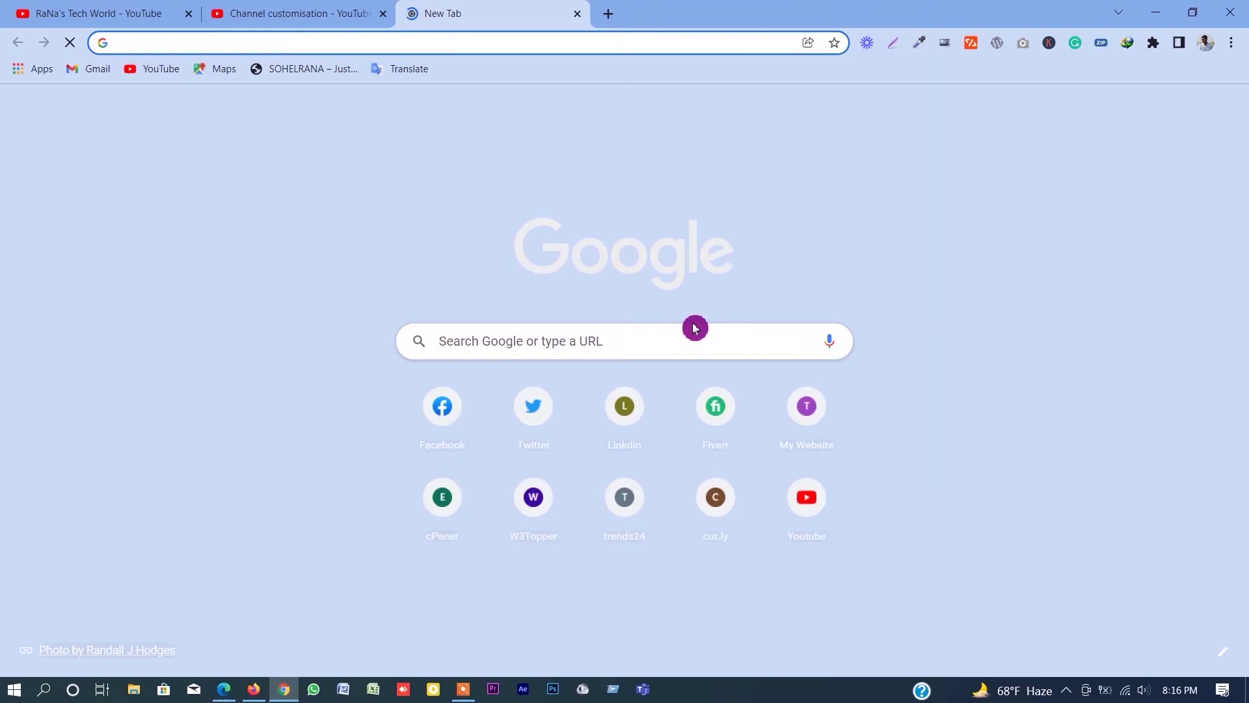
text(youtube.com/help)
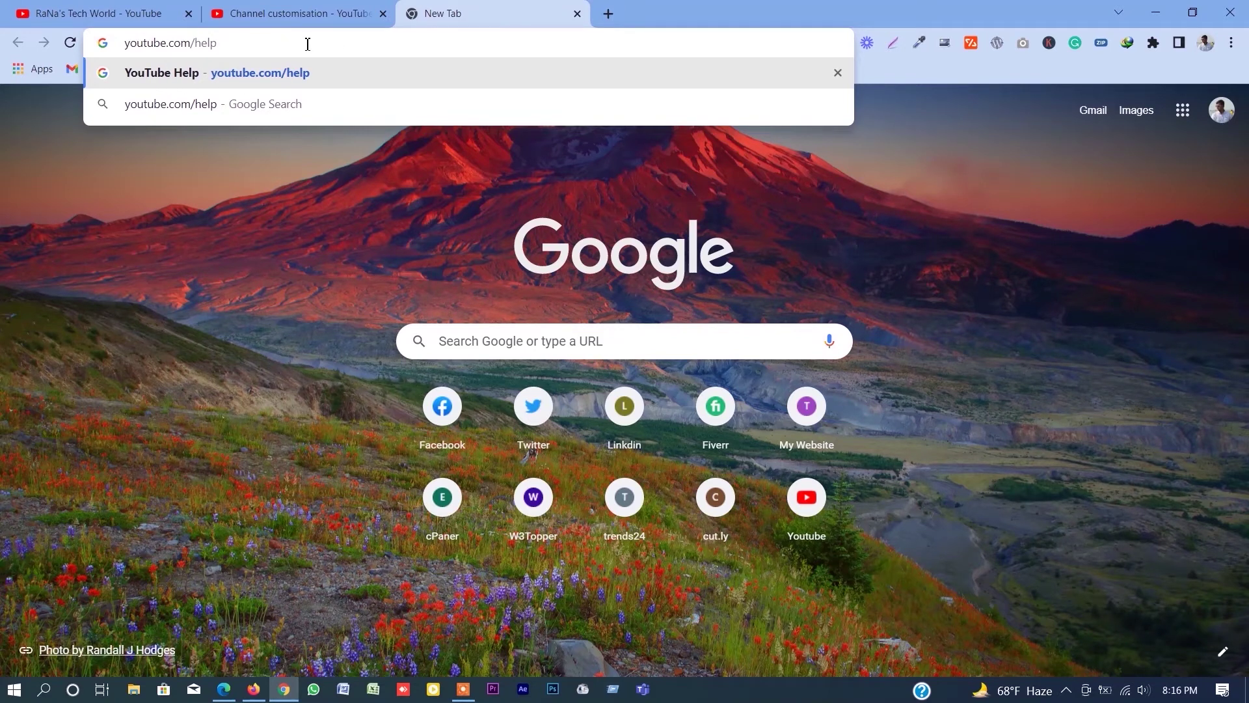
key(Return)
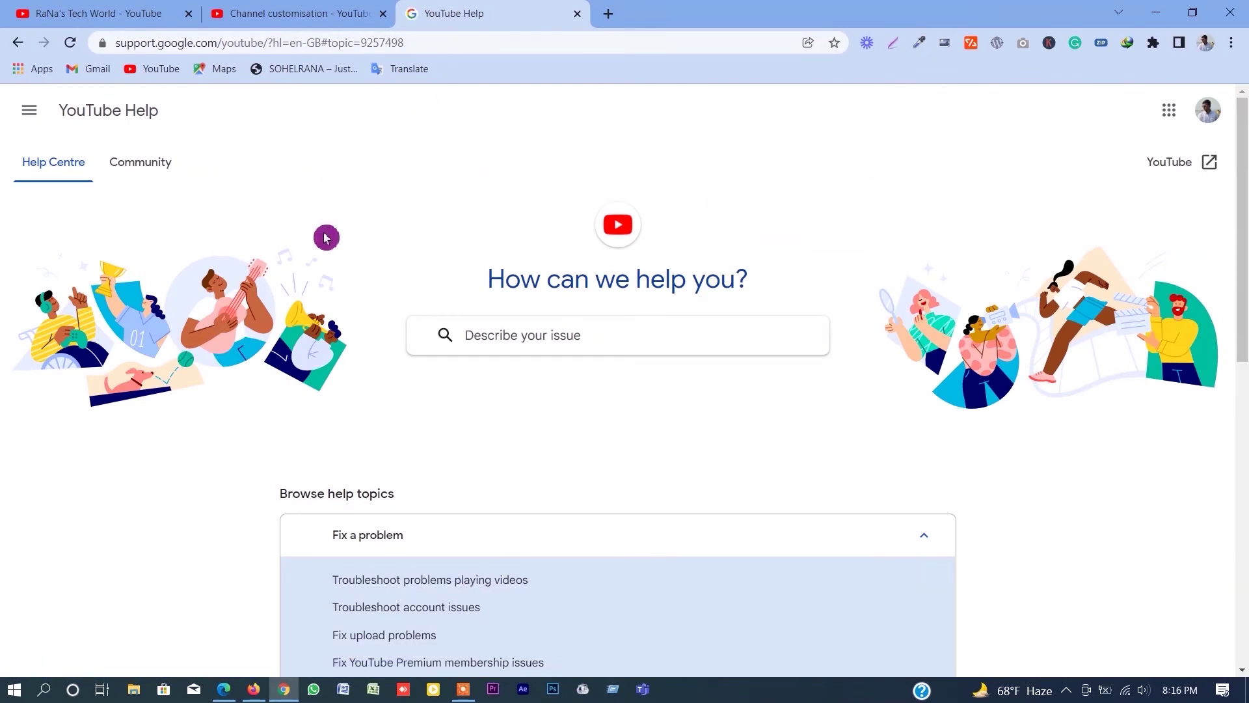
Expand the "Create and grow your channel" topic among the help topics
scroll(248, 273, down, 2)
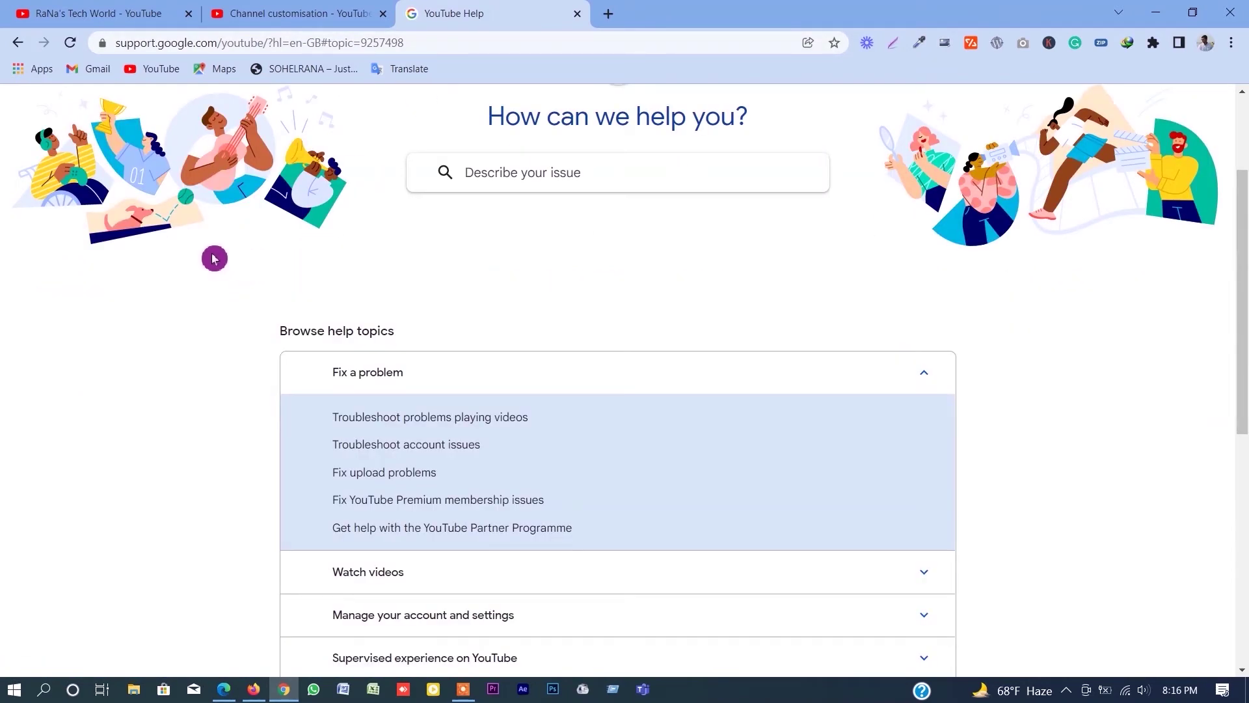
scroll(203, 258, down, 1)
scroll(203, 258, down, 4)
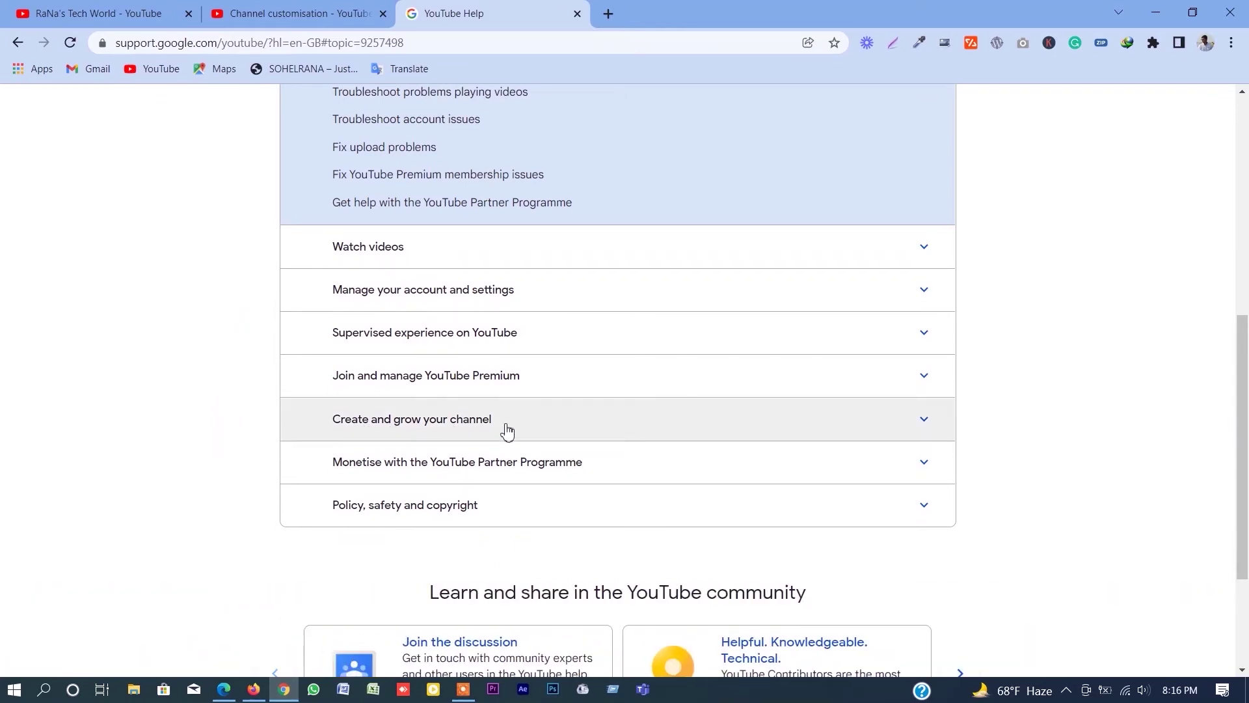
drag(334, 420, 501, 432)
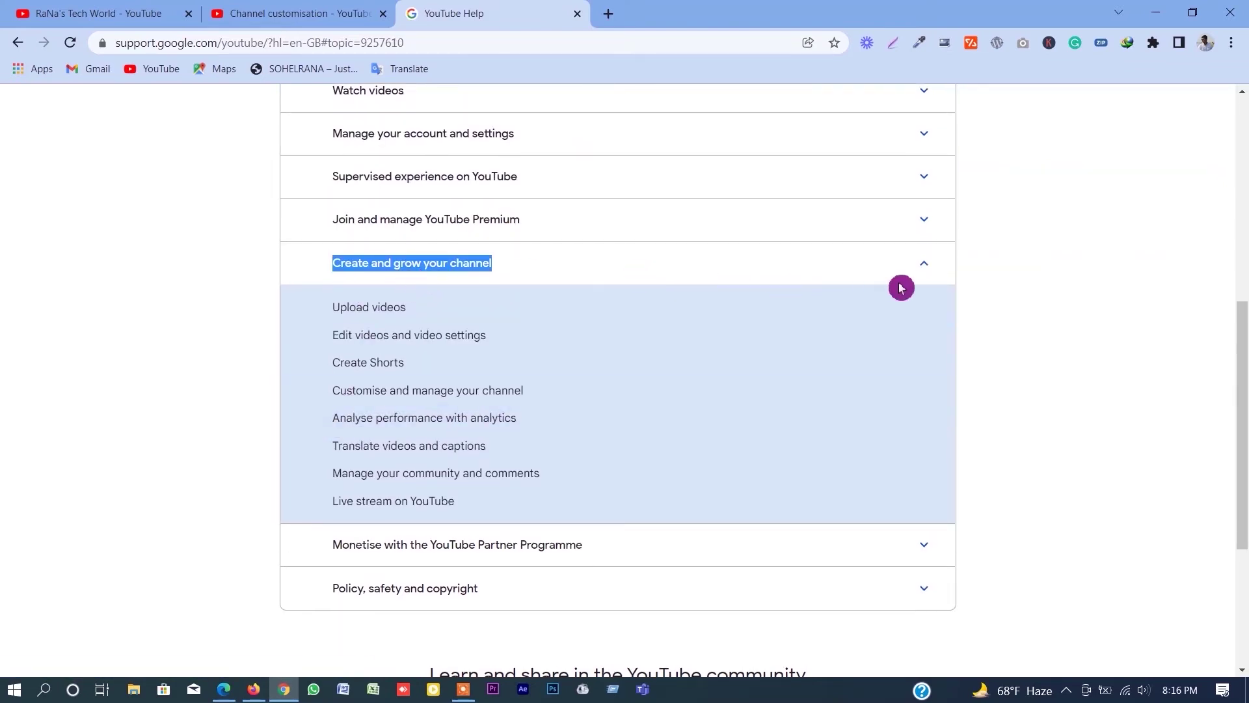
click(932, 274)
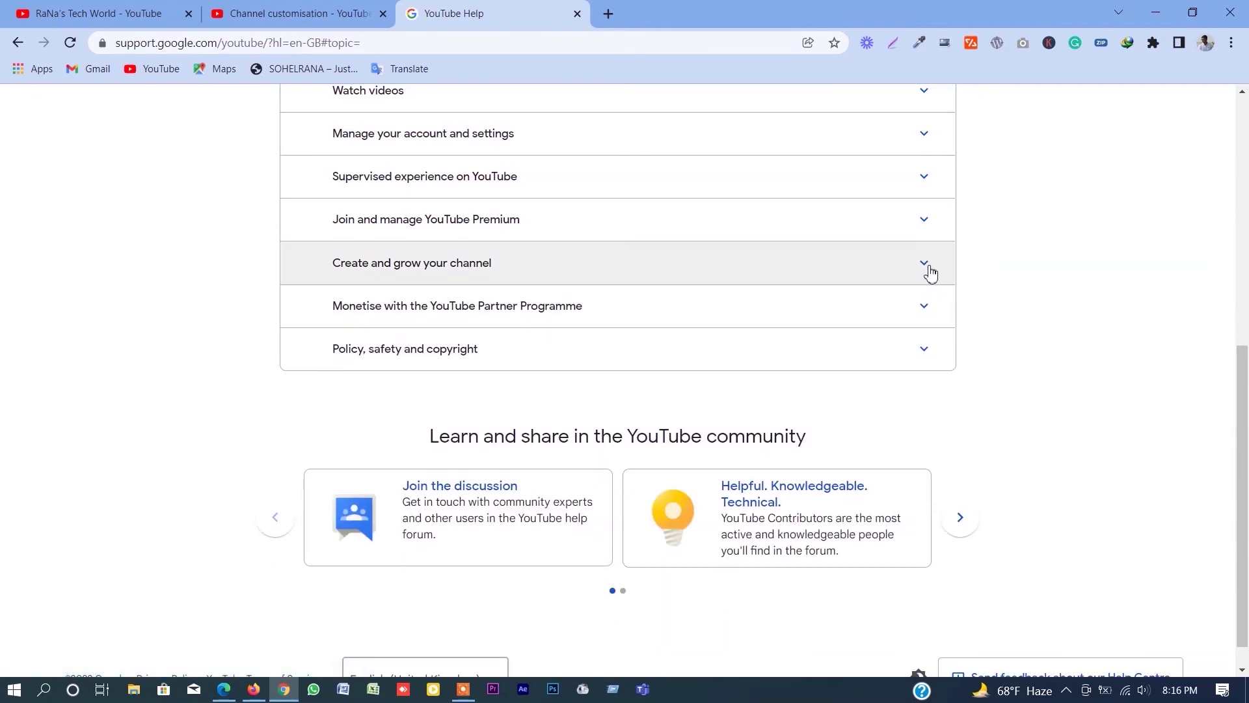
click(927, 266)
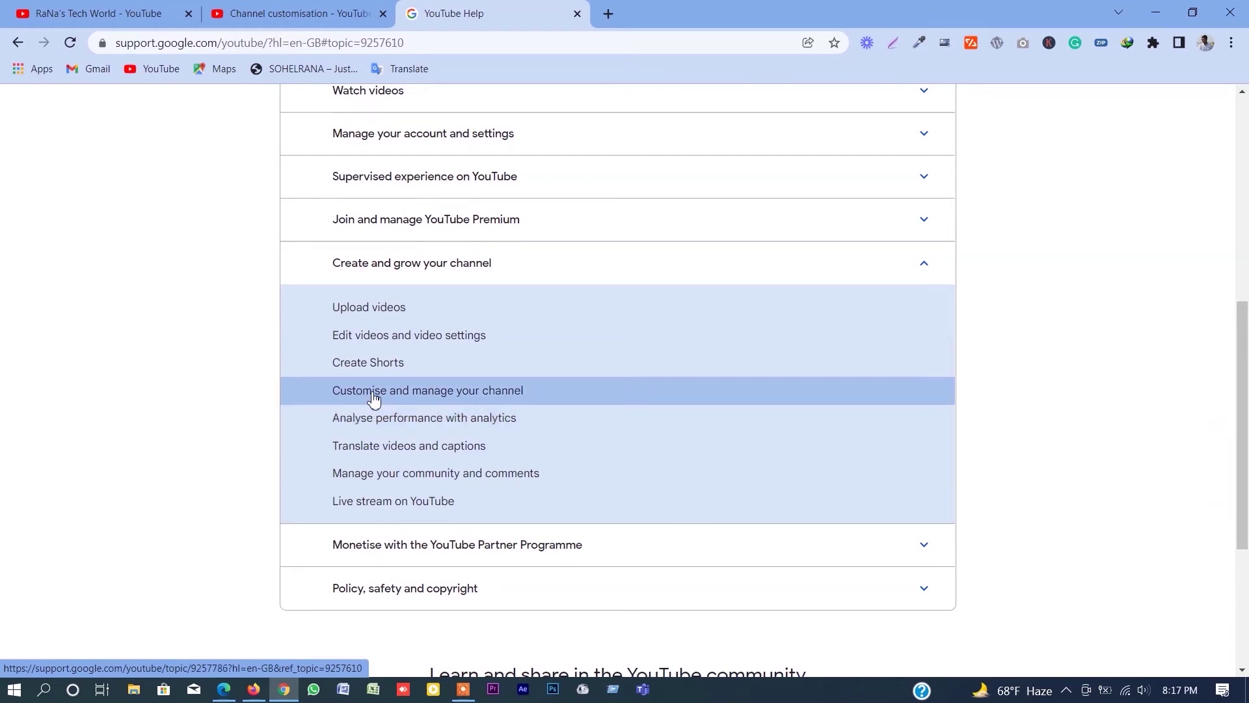
Open the "Custom URL overview" article from the "Customise and manage your channel" help topic
click(423, 402)
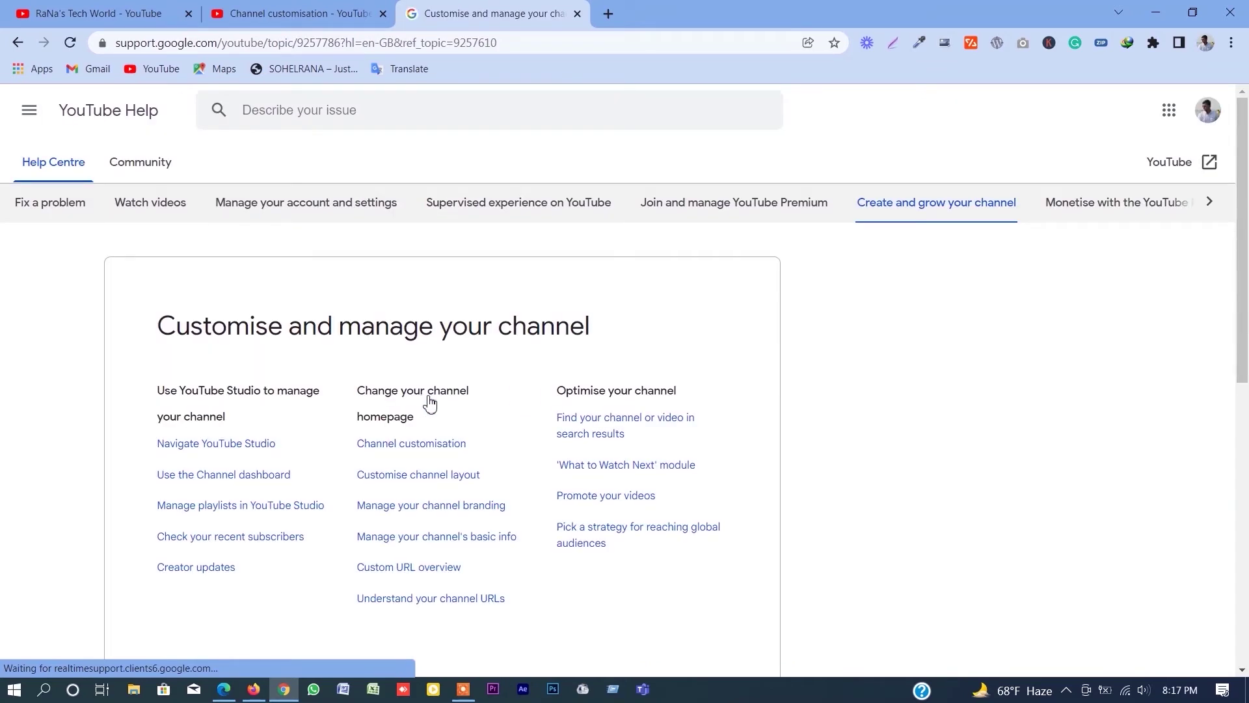
scroll(1005, 453, down, 1)
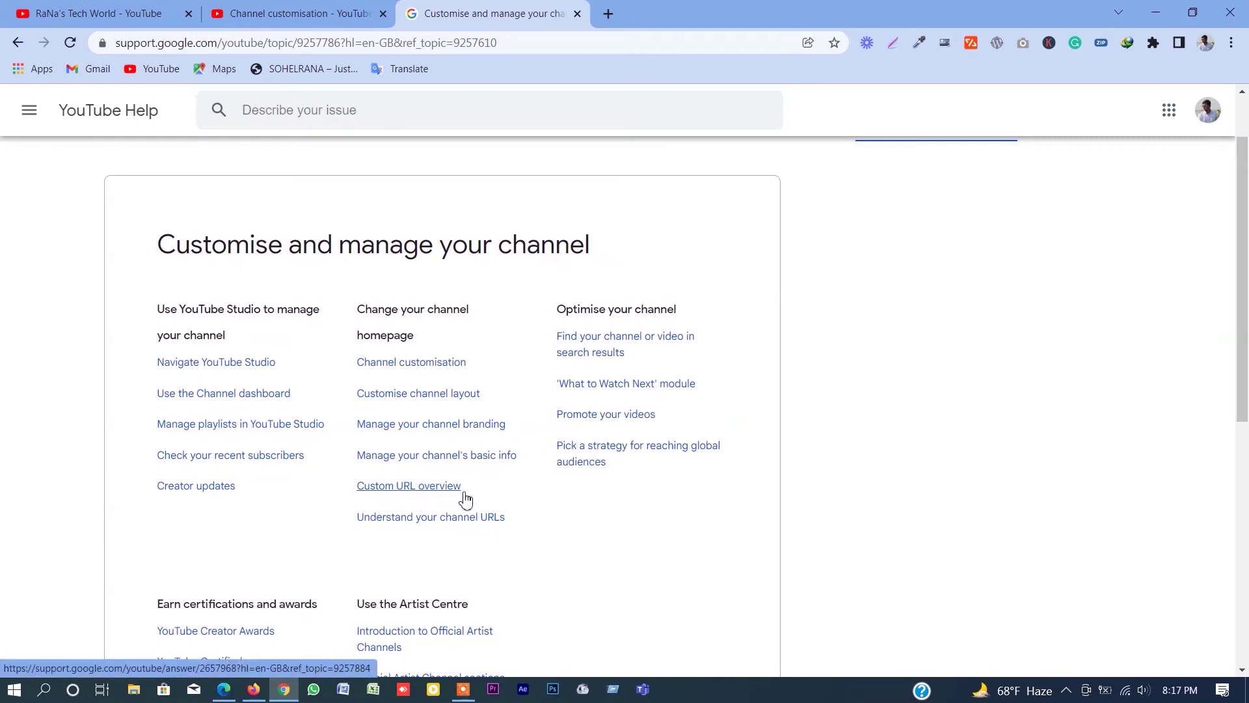
click(439, 492)
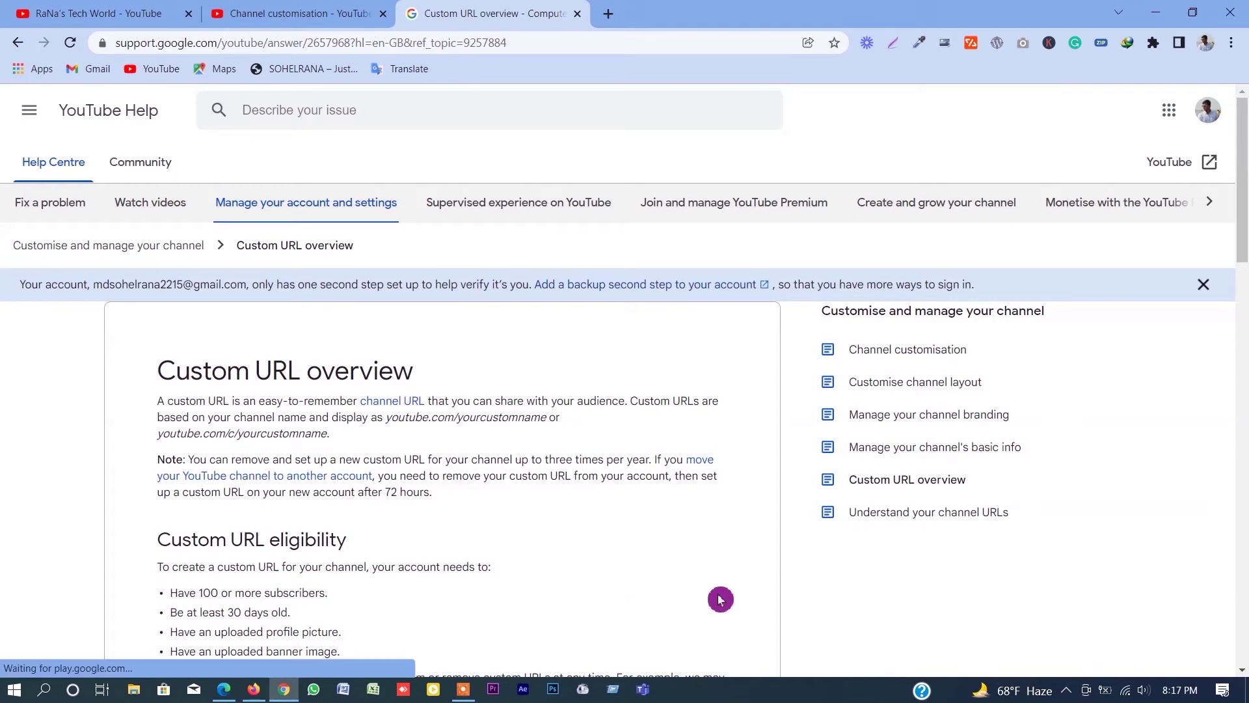
Read the custom URL eligibility section, highlighting the subscriber, account age, profile picture and banner image requirements one by one
scroll(661, 594, down, 2)
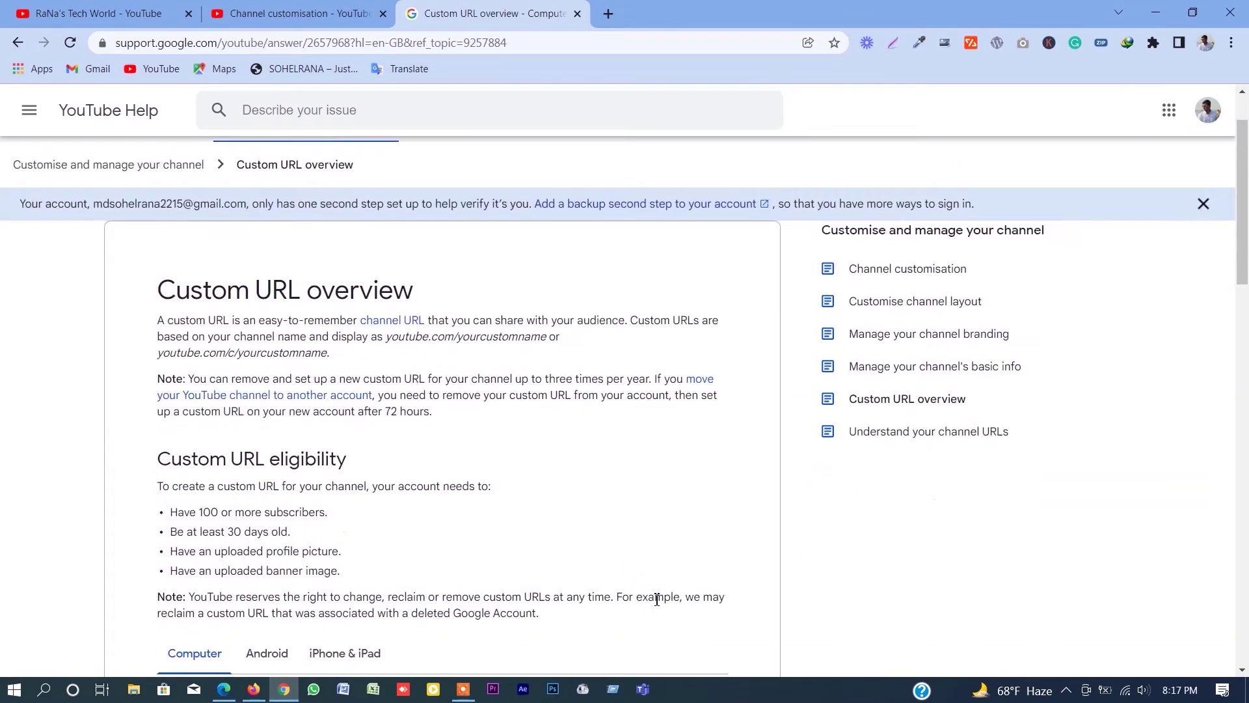
drag(158, 379, 410, 381)
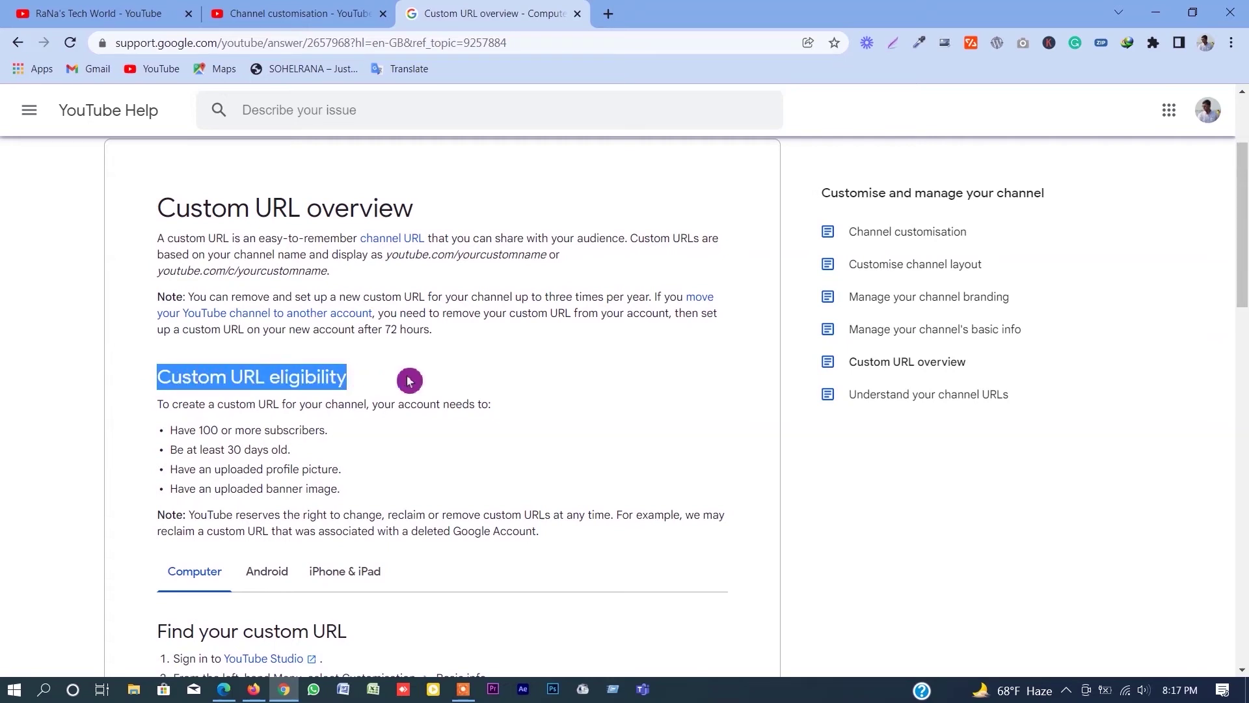
click(410, 381)
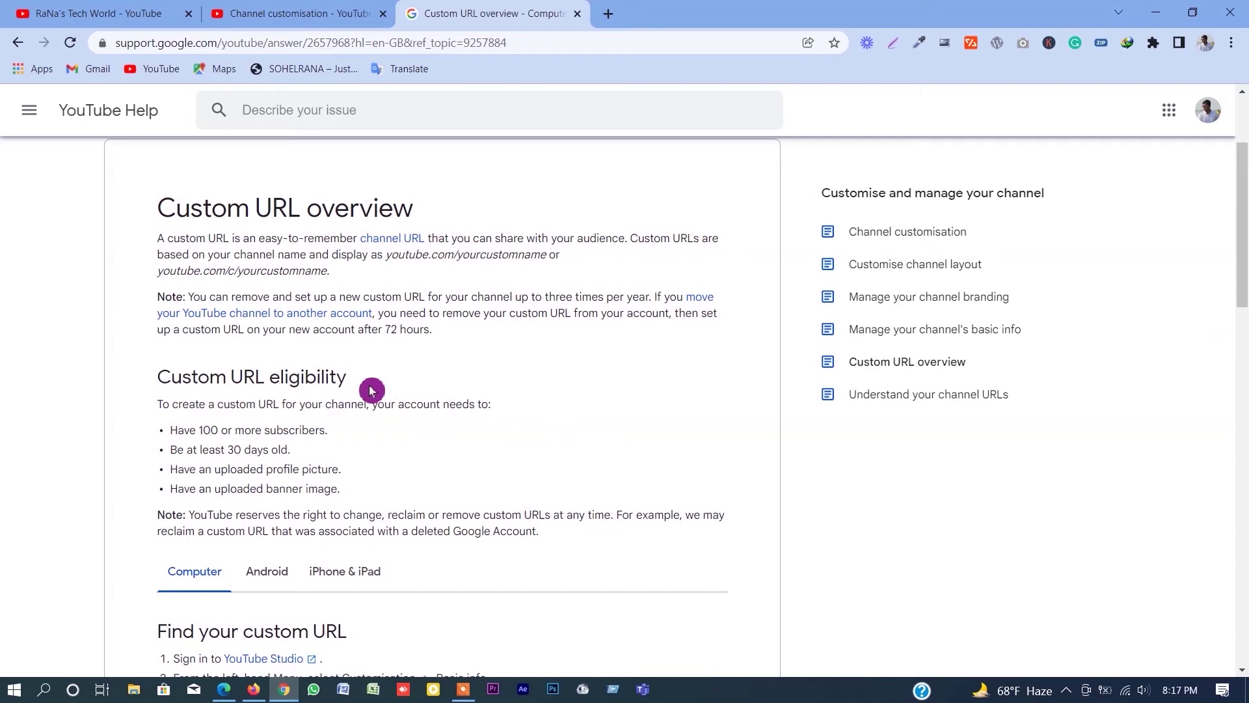
drag(154, 414, 360, 489)
click(443, 474)
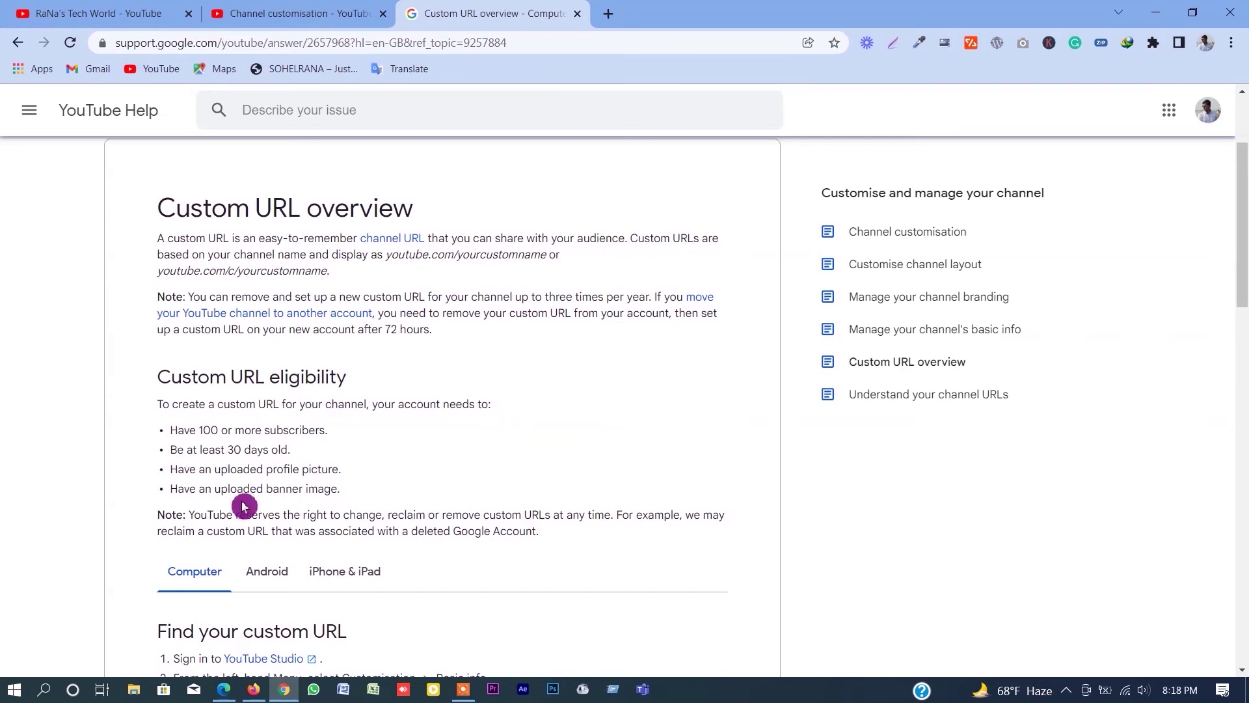
drag(170, 432, 349, 437)
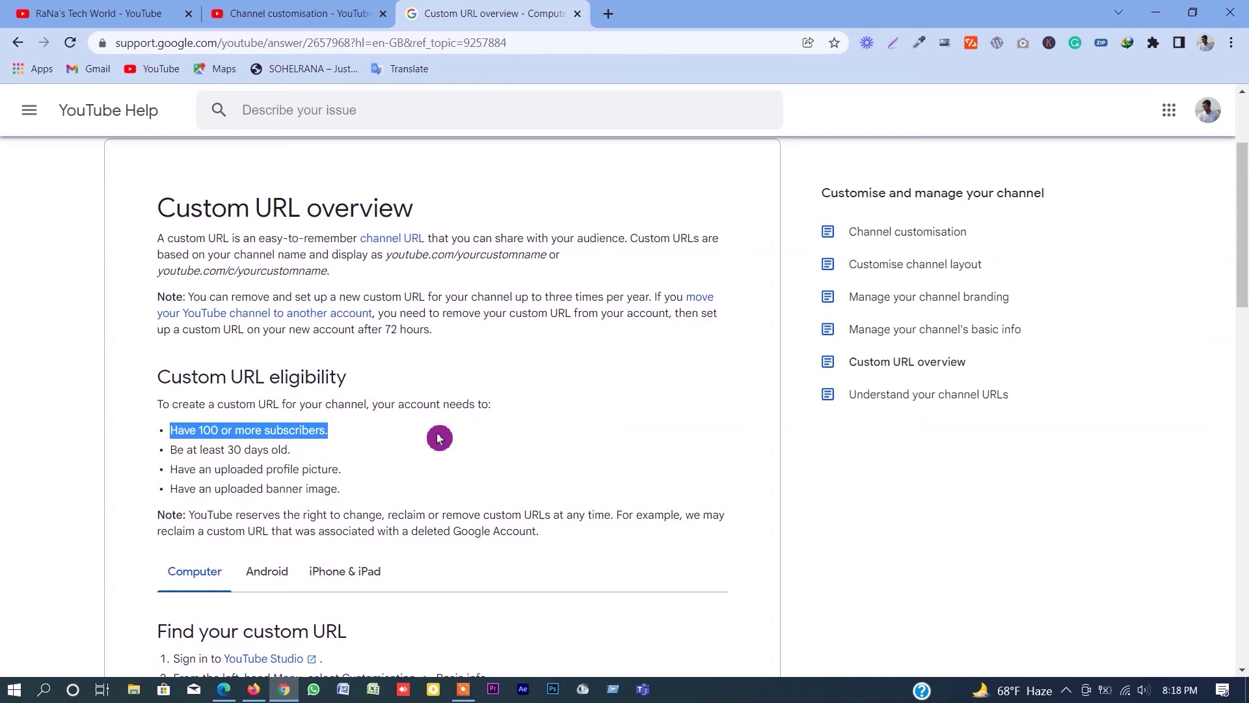
click(439, 438)
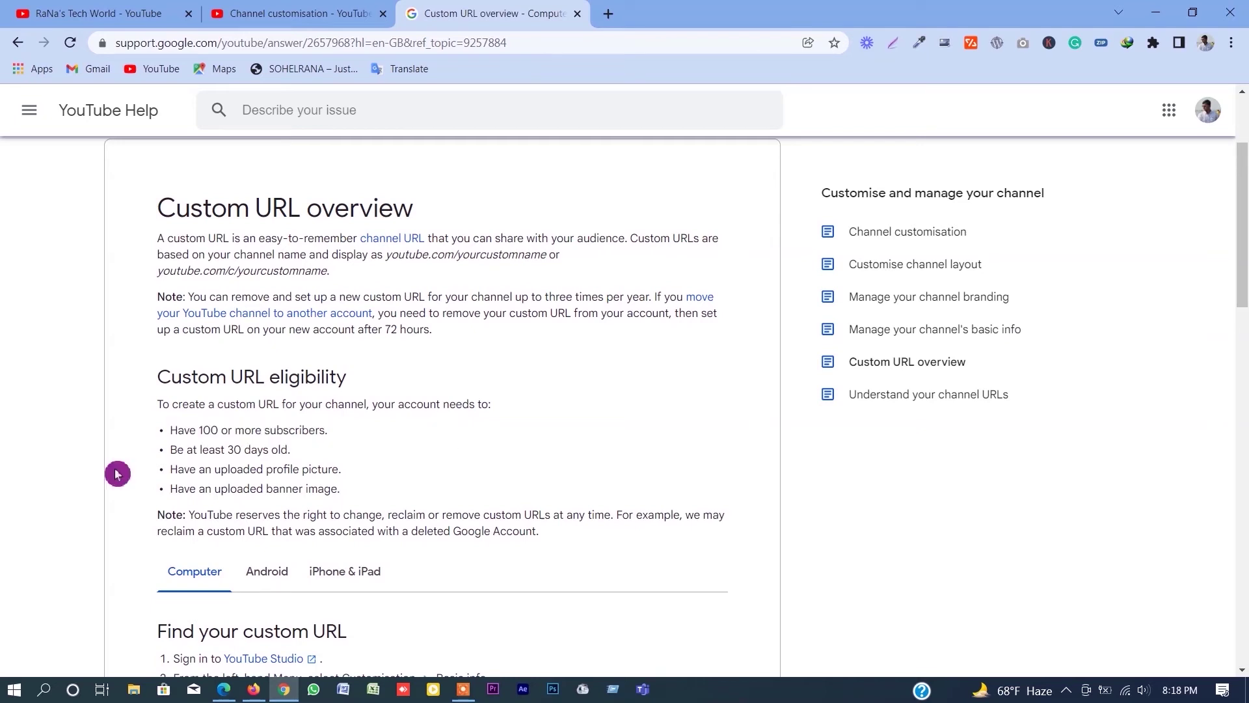
drag(168, 450, 312, 456)
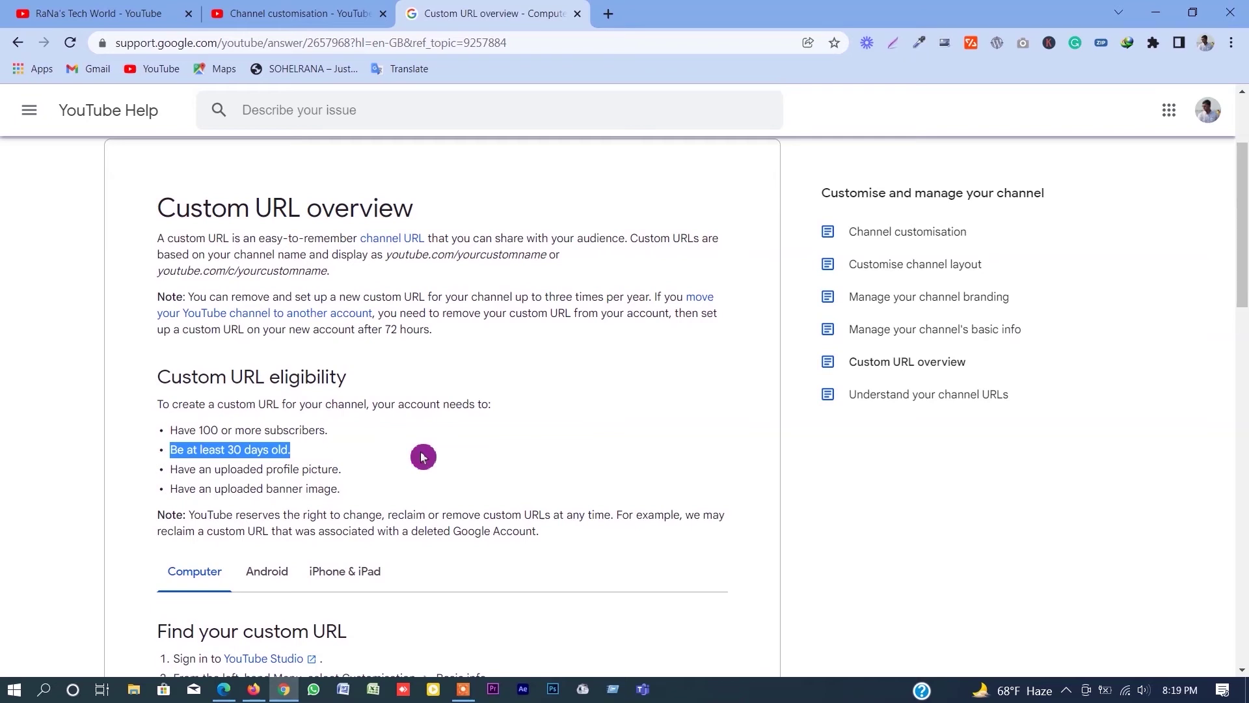
drag(169, 469, 352, 473)
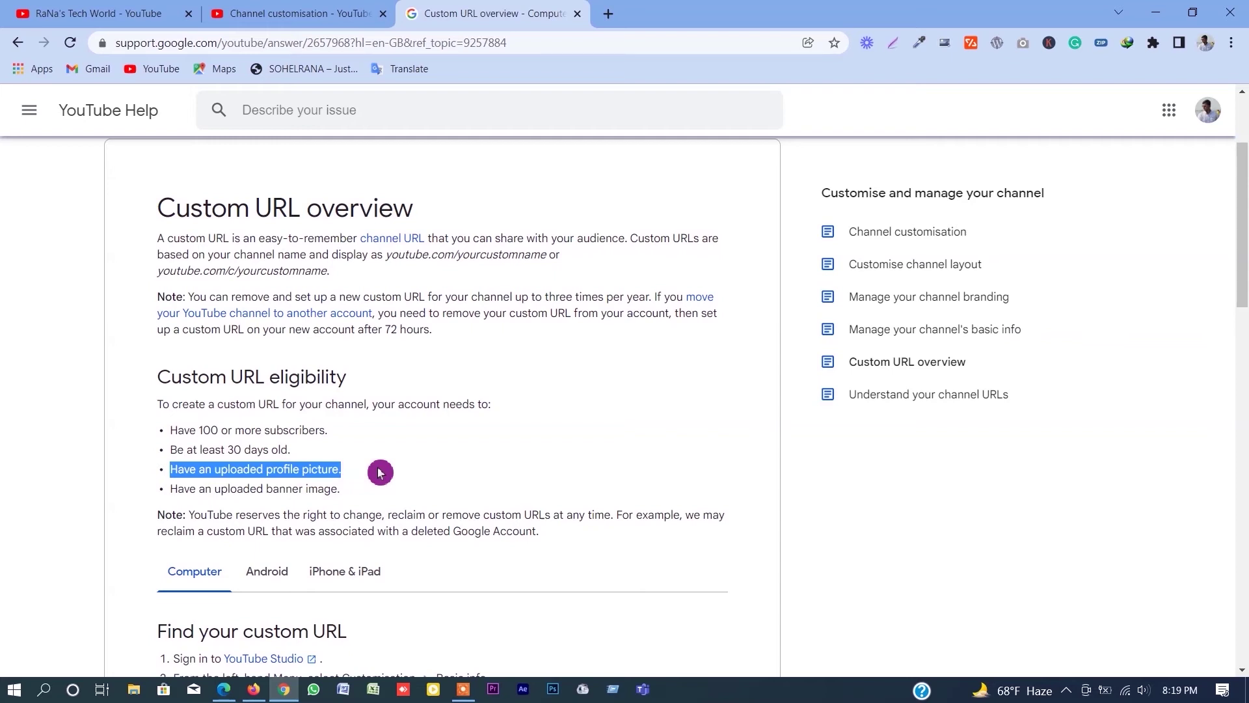
click(380, 471)
drag(170, 488, 463, 497)
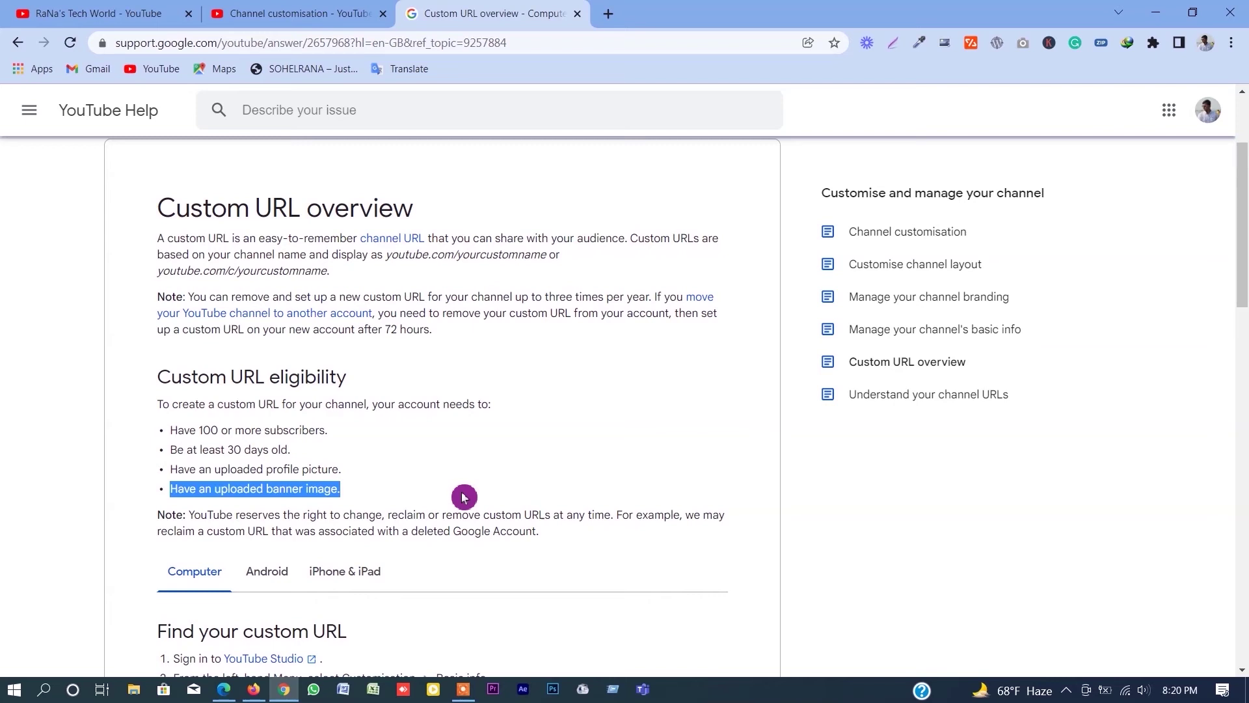
Return to the channel customisation page in YouTube Studio and start setting a custom URL below the channel URL
click(289, 19)
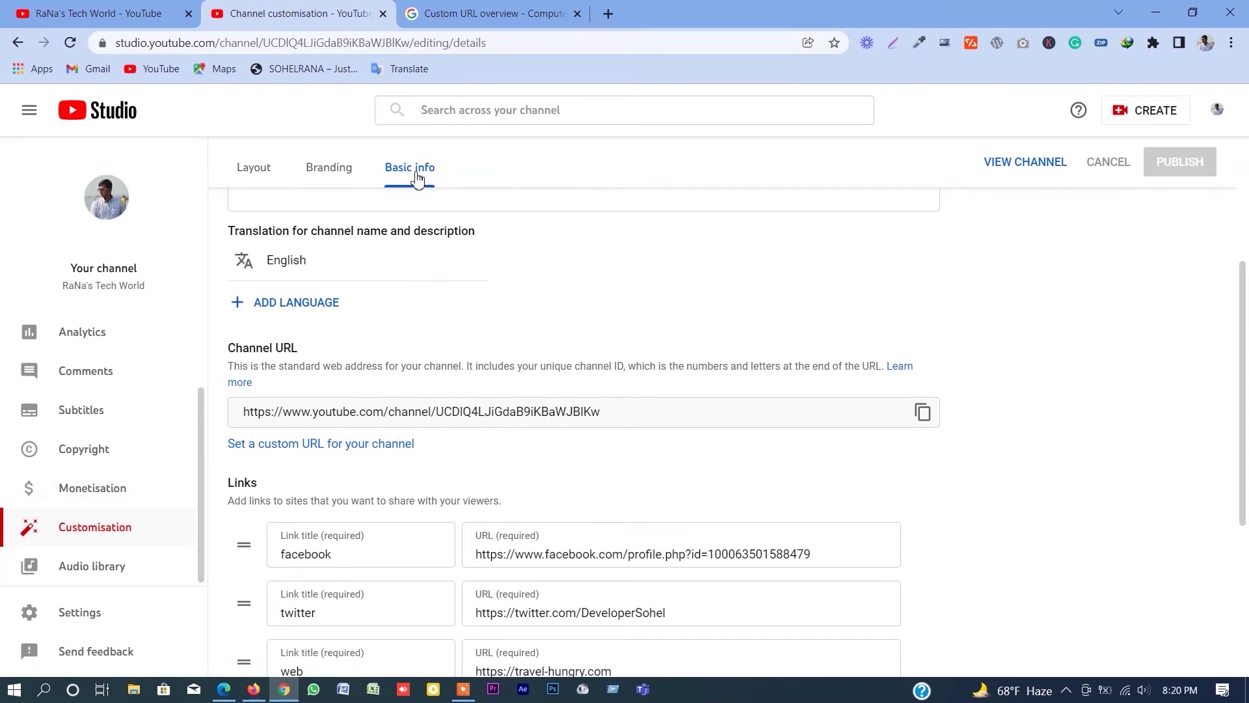
scroll(518, 527, down, 1)
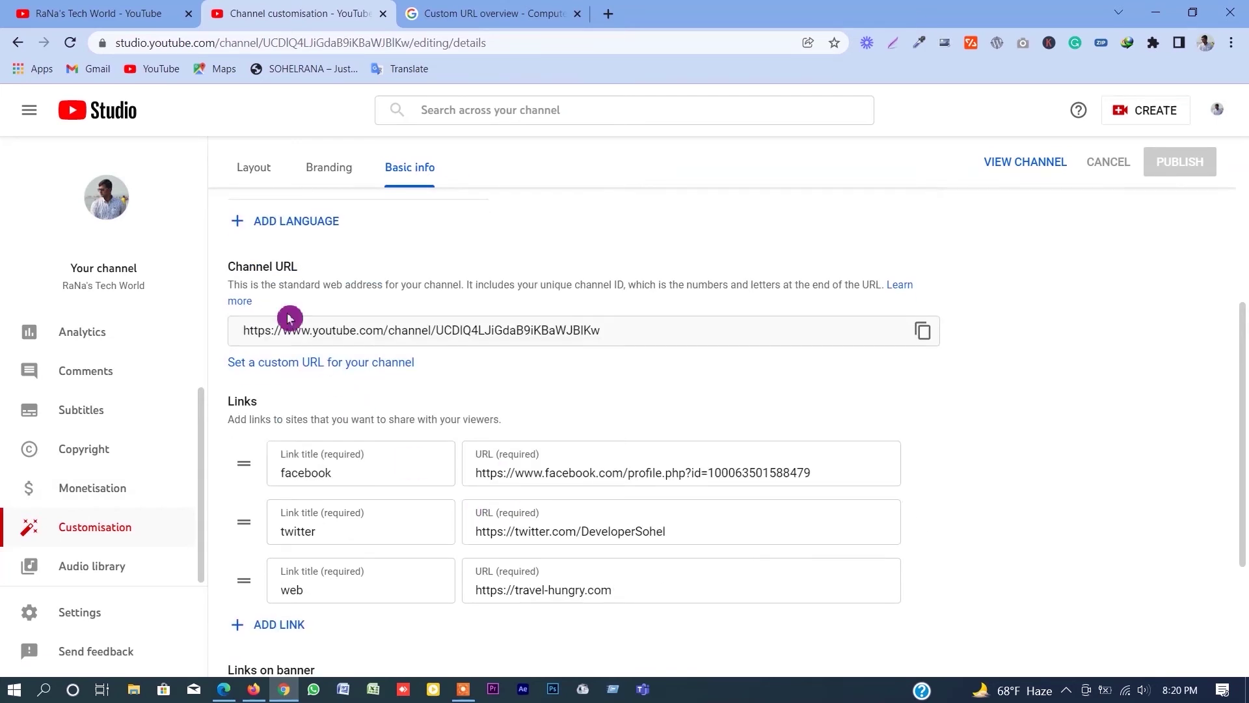
drag(227, 369, 423, 375)
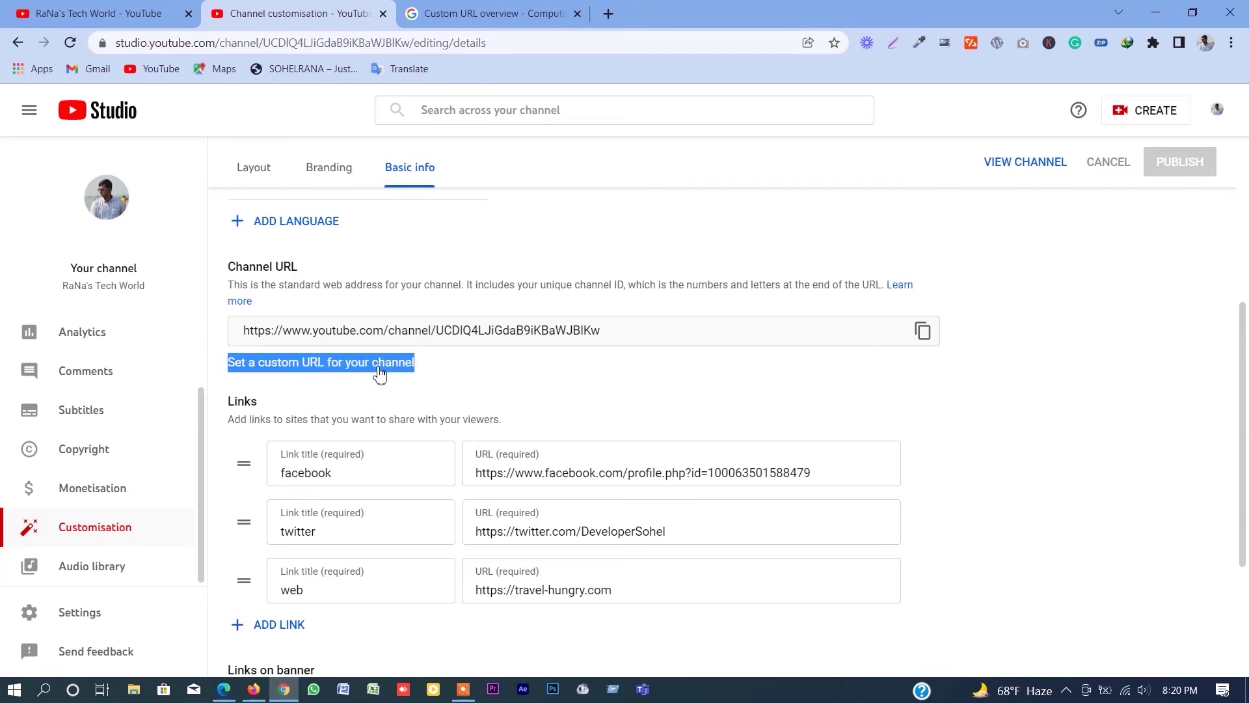
click(404, 363)
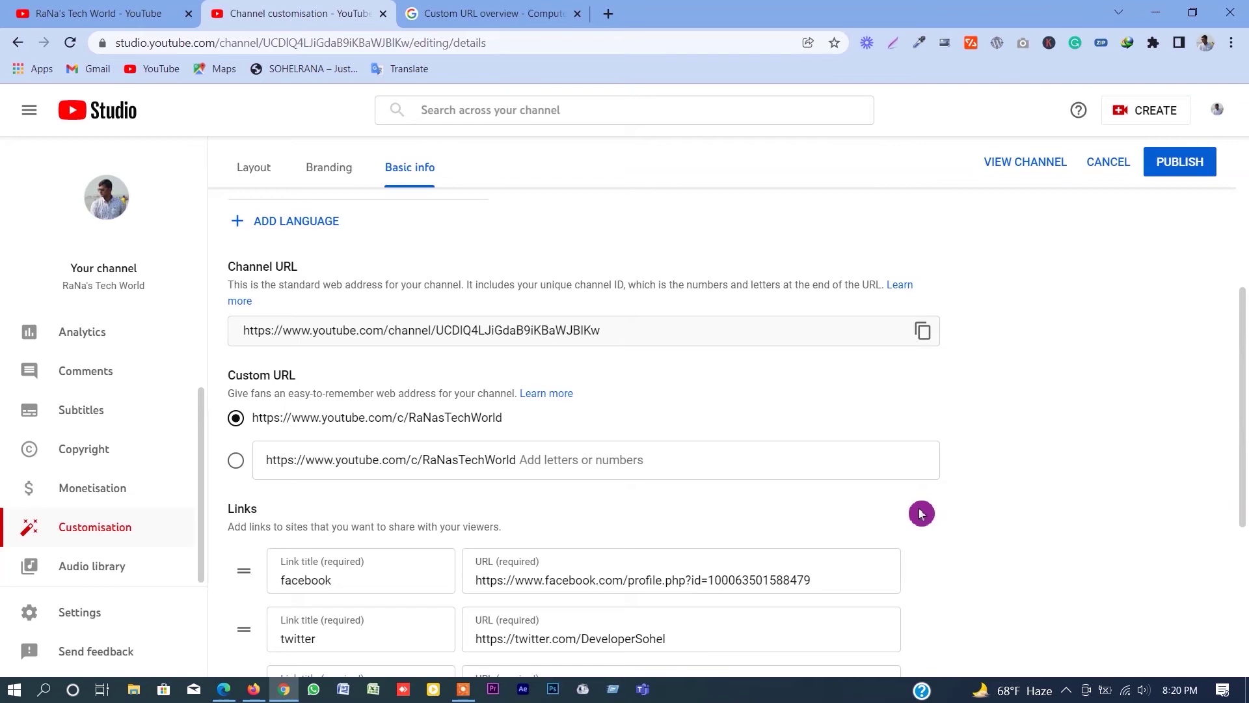
Review the custom URL options and highlight the channel ID in the page address for comparison
scroll(889, 509, down, 1)
scroll(890, 508, down, 1)
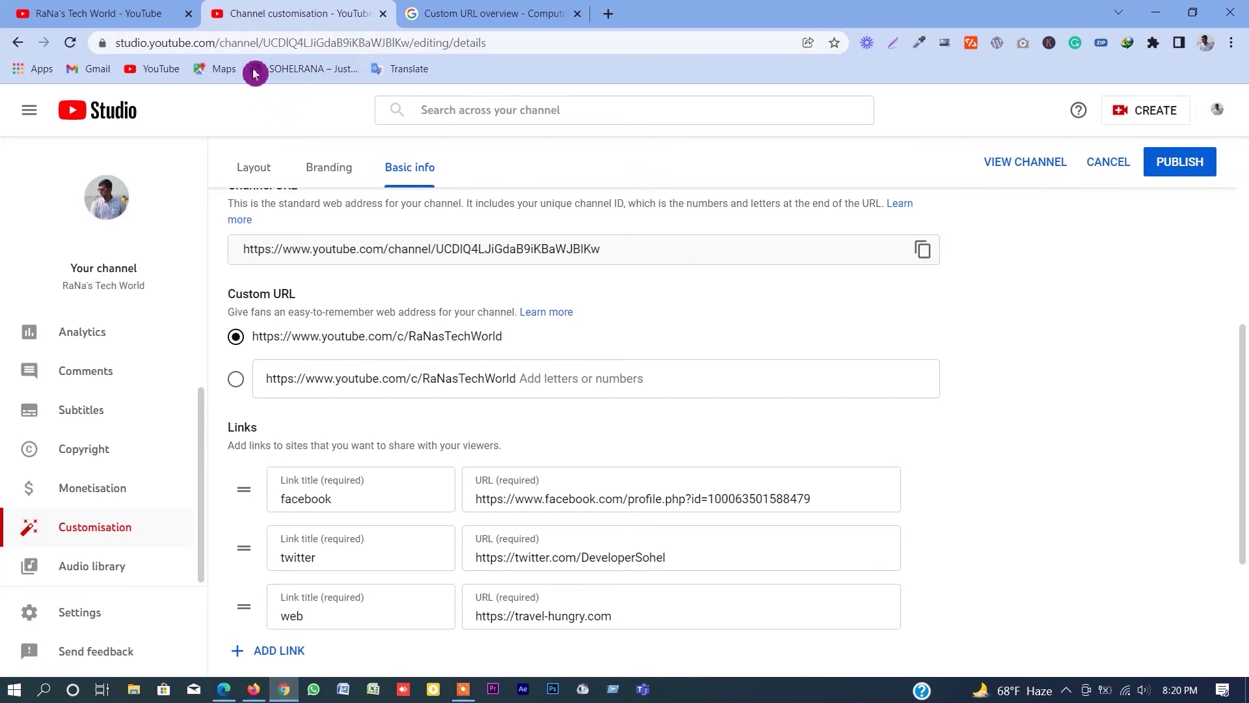
drag(264, 42, 418, 40)
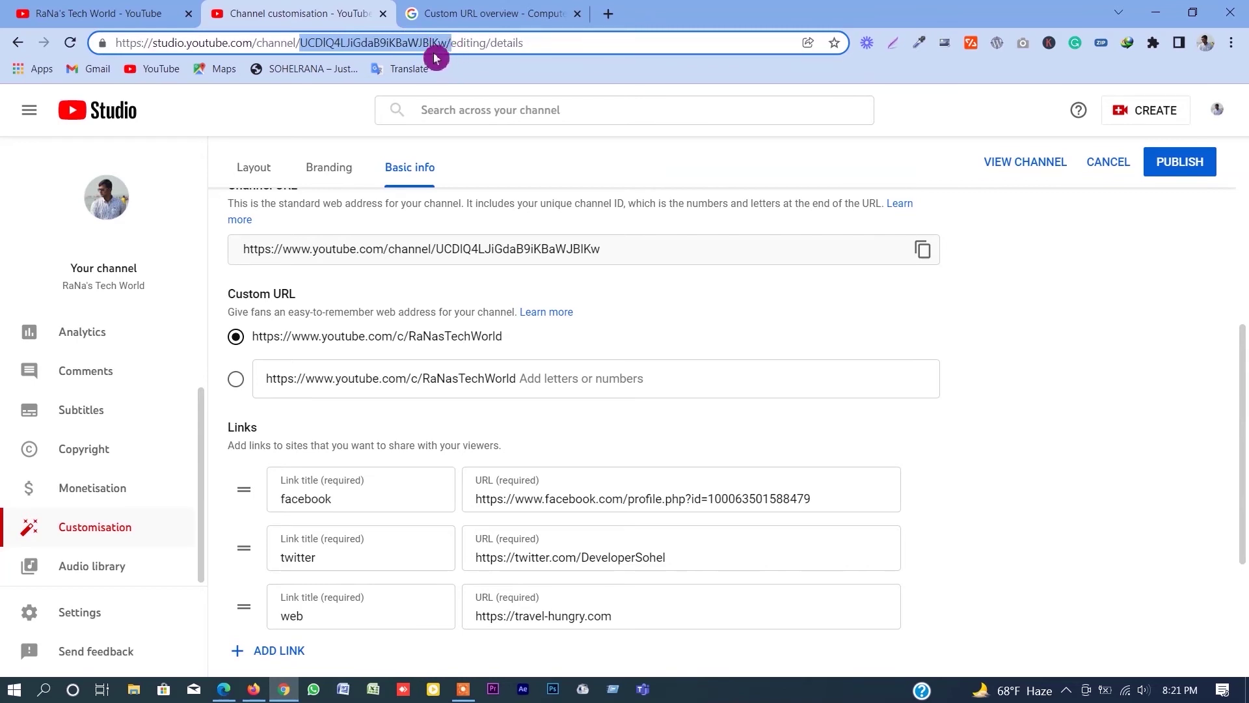
click(319, 123)
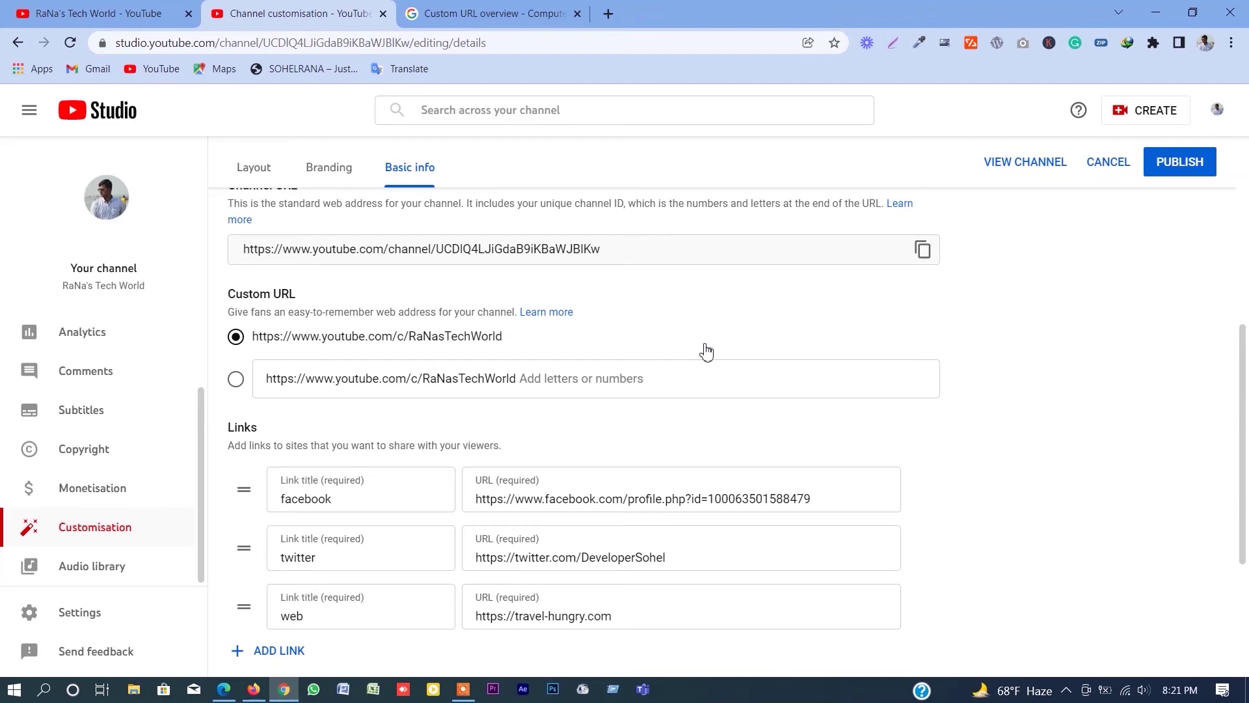
click(235, 386)
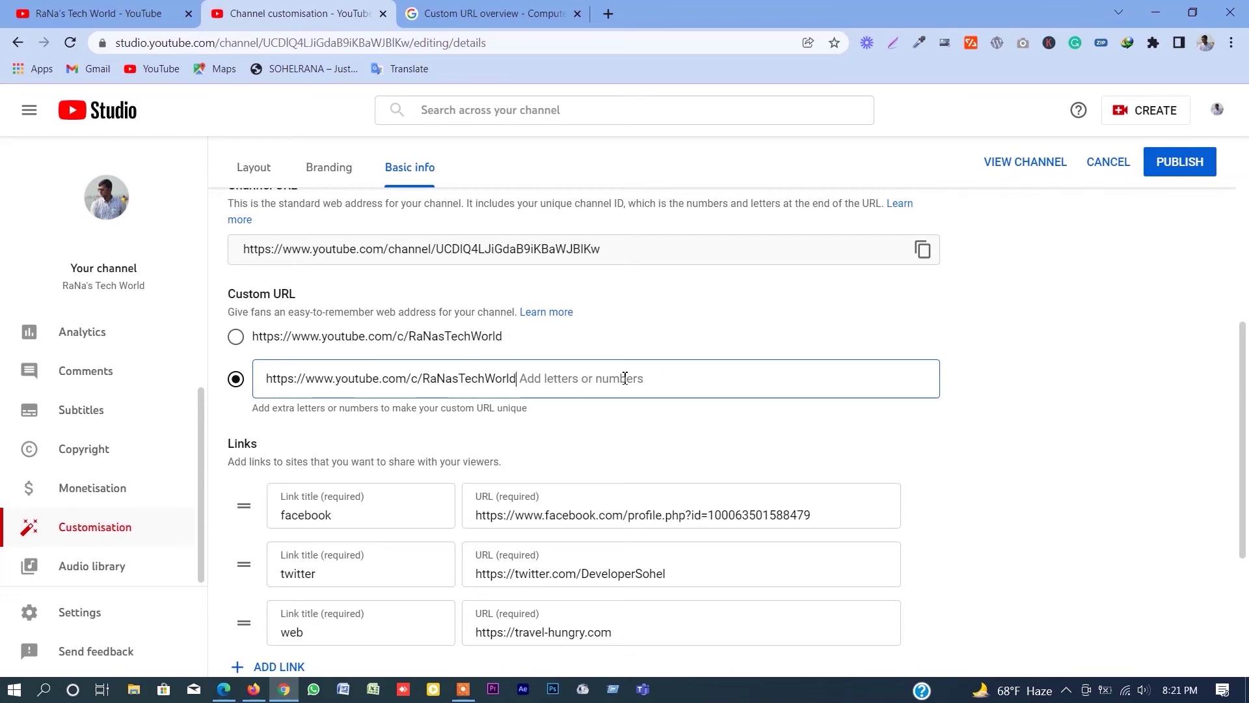
click(236, 337)
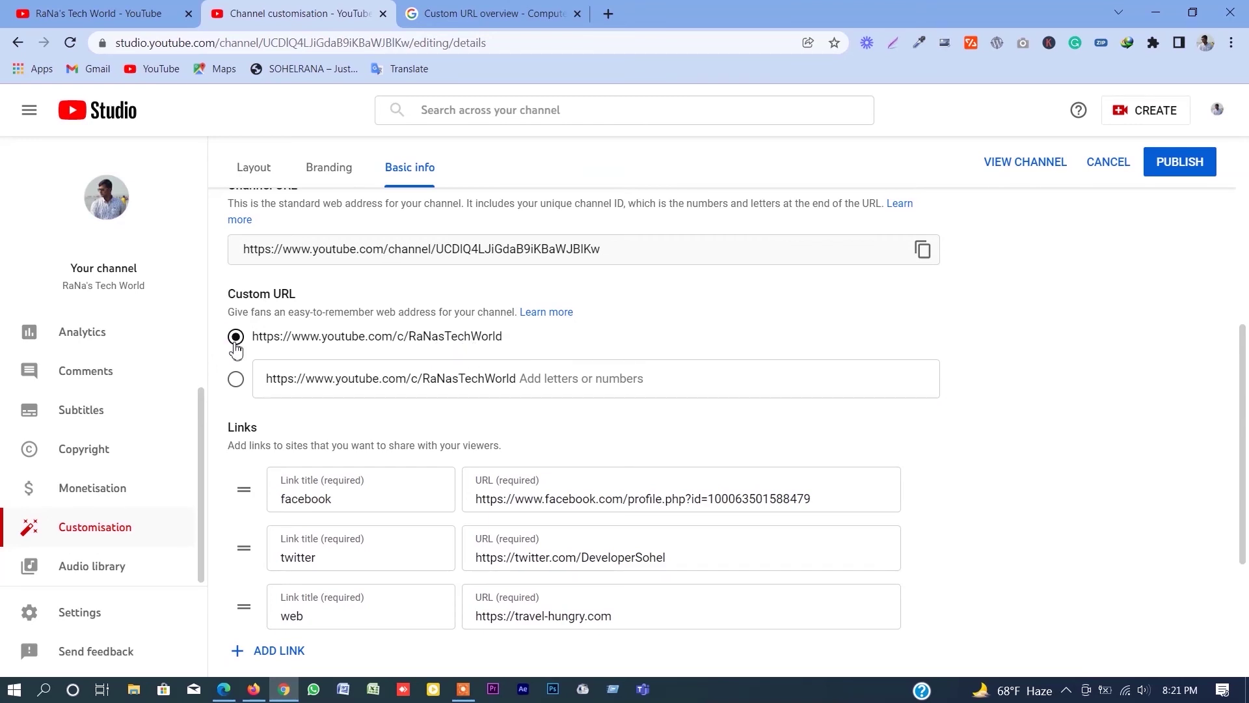
click(1179, 163)
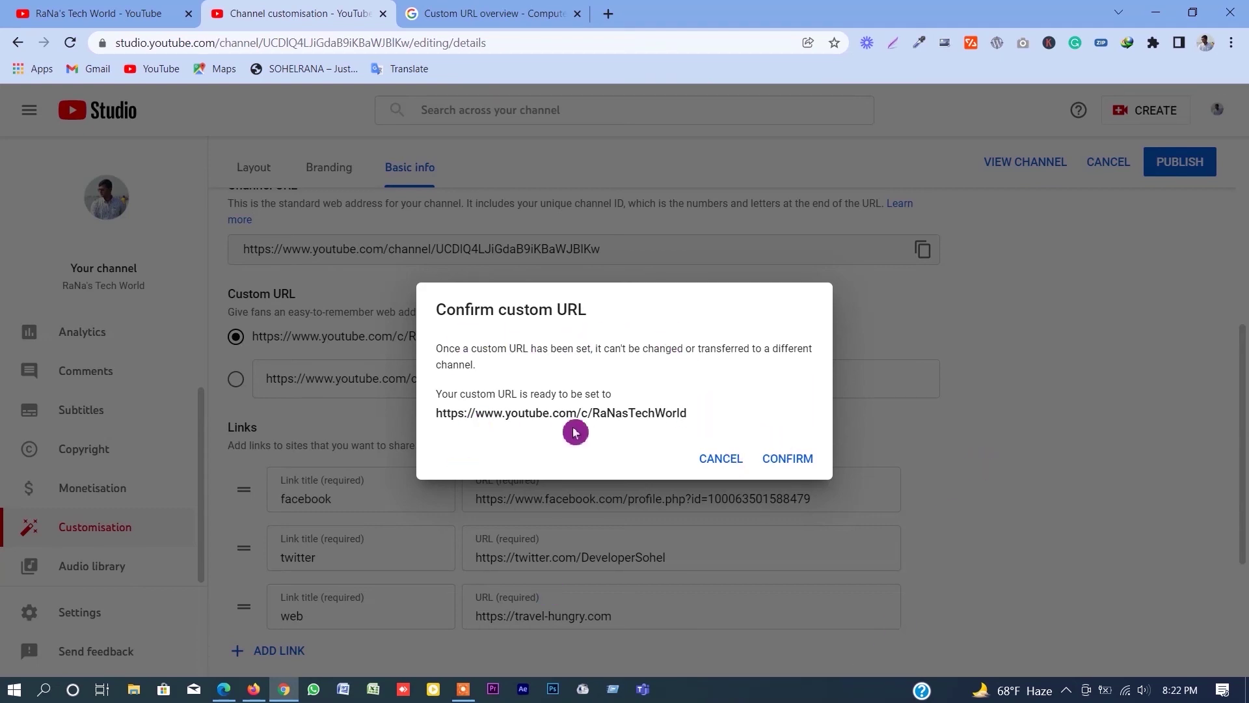
click(788, 458)
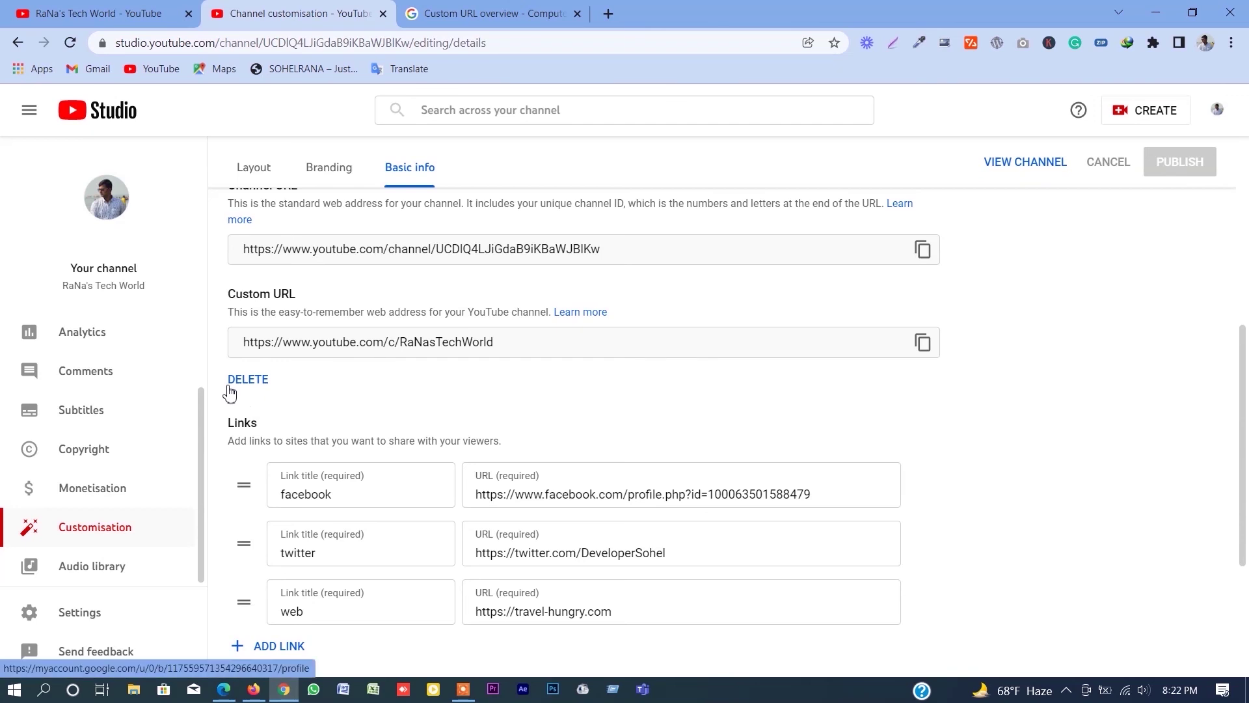
Follow the custom URL's delete option to the Google Account profile and open the YouTube custom URL entry under About
click(257, 382)
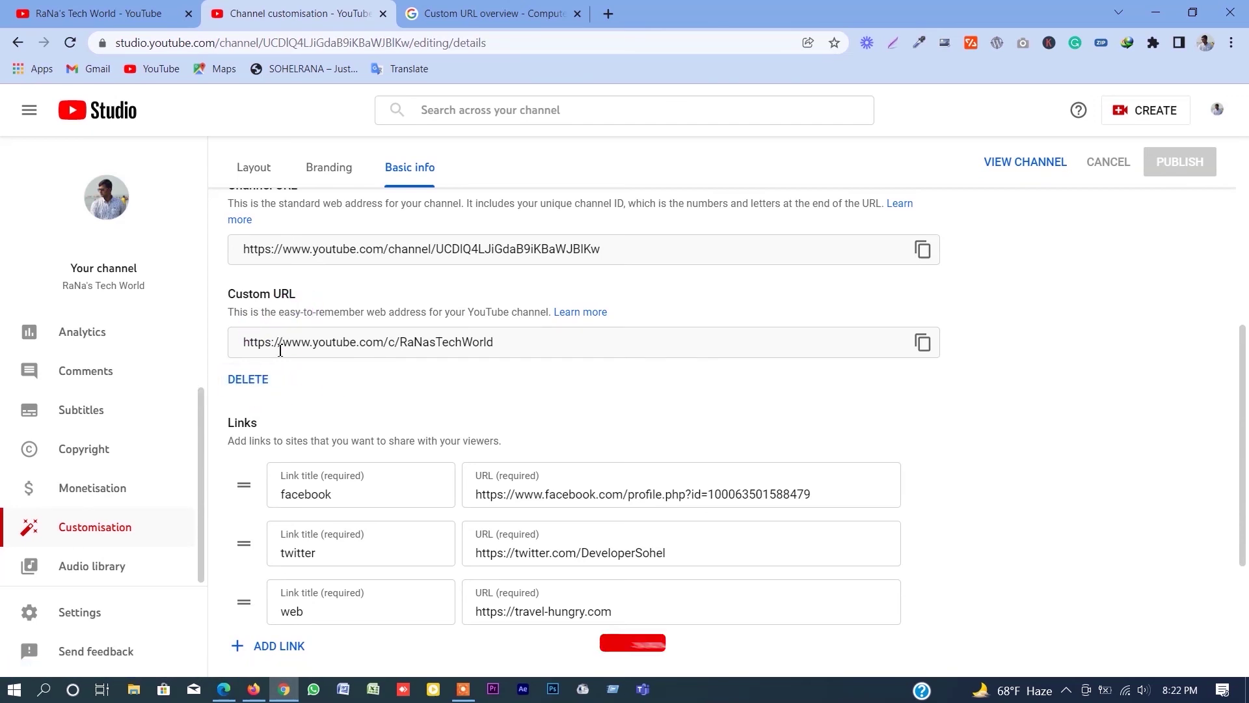
click(252, 383)
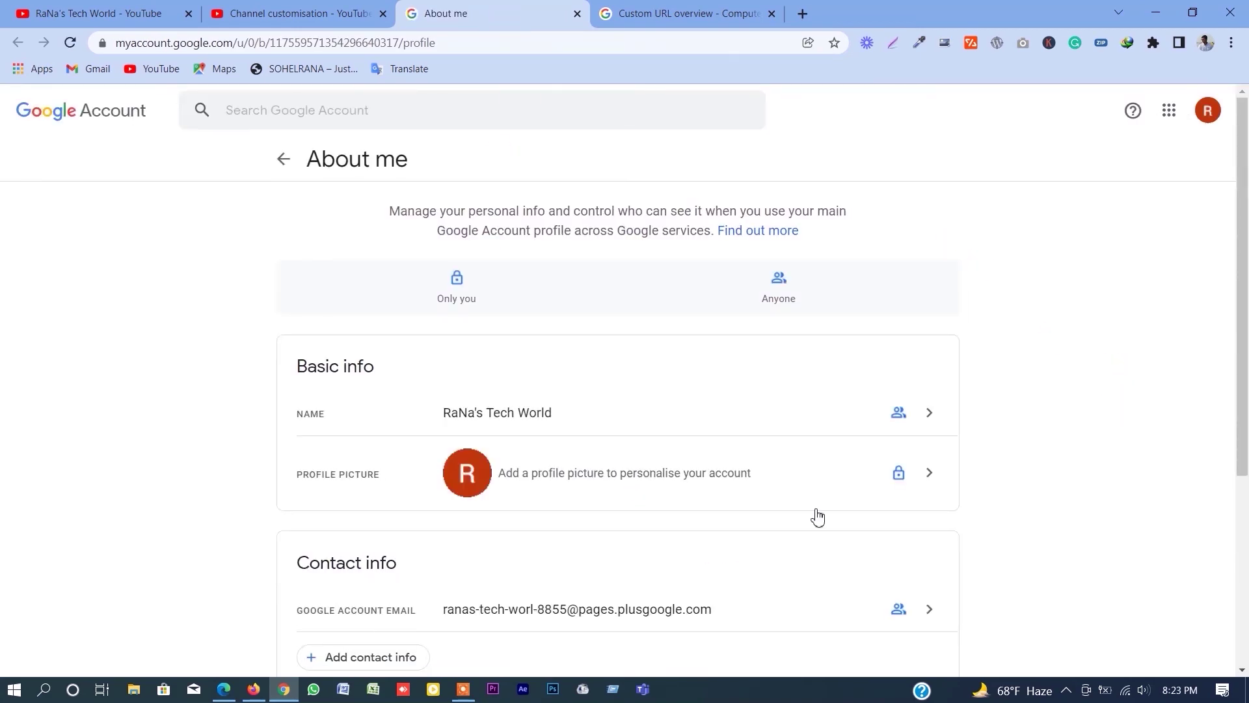
scroll(561, 641, down, 5)
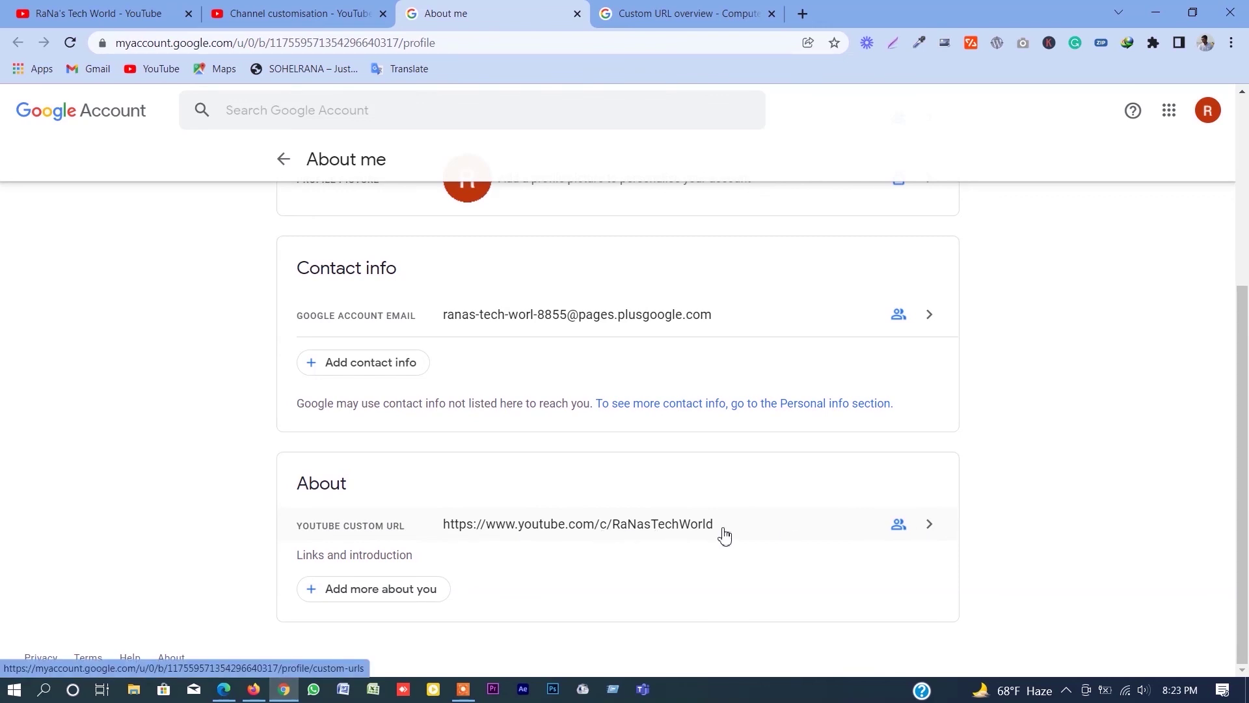
click(931, 531)
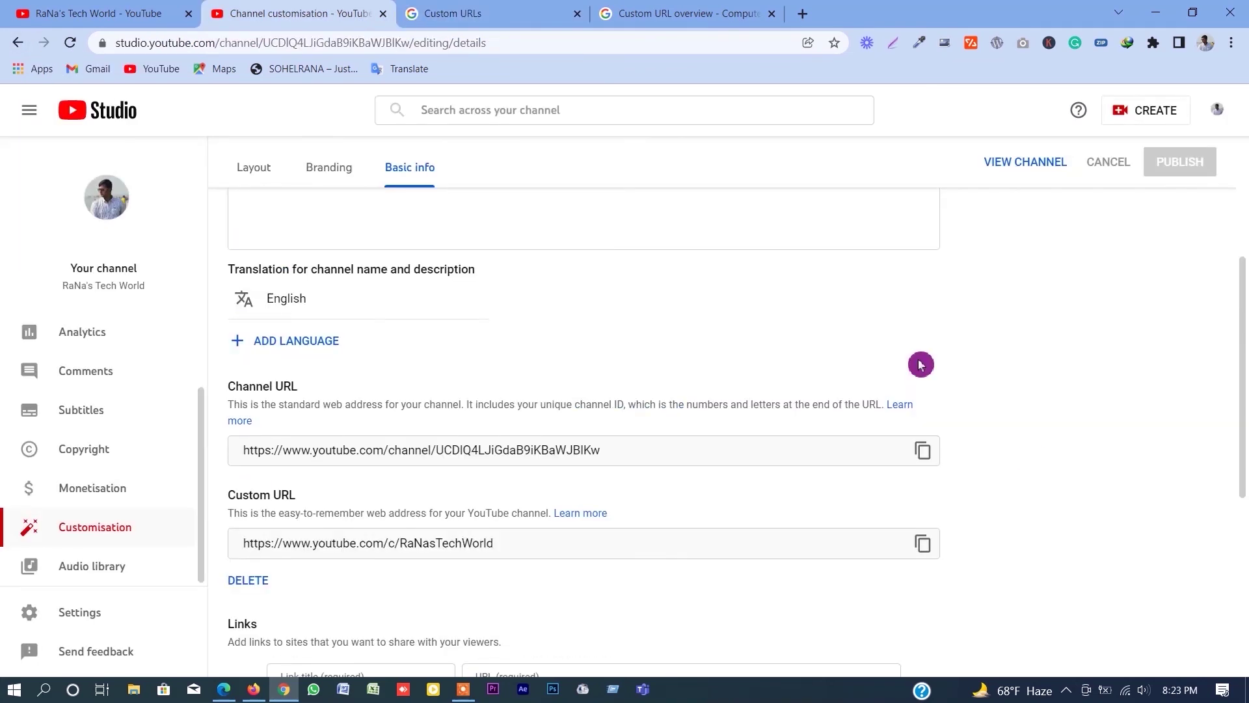
Switch back to the RaNa's Tech World channel page, show its home section and reload the page
scroll(920, 365, up, 2)
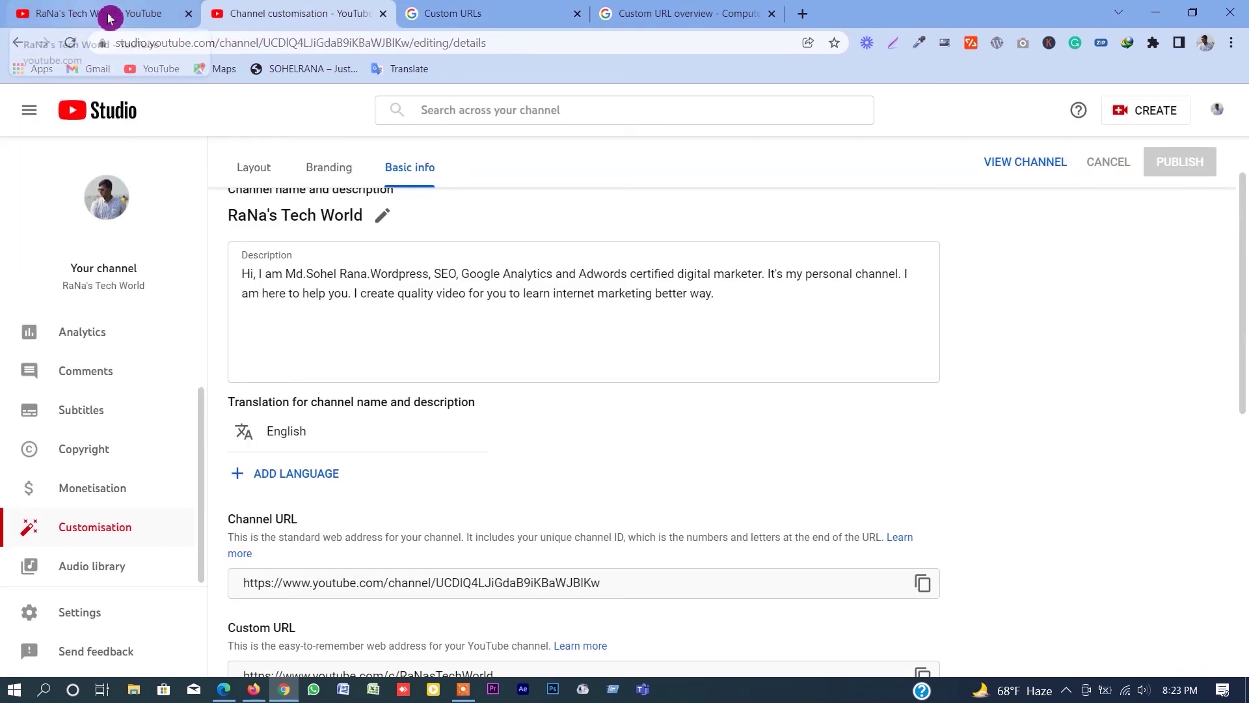
click(76, 19)
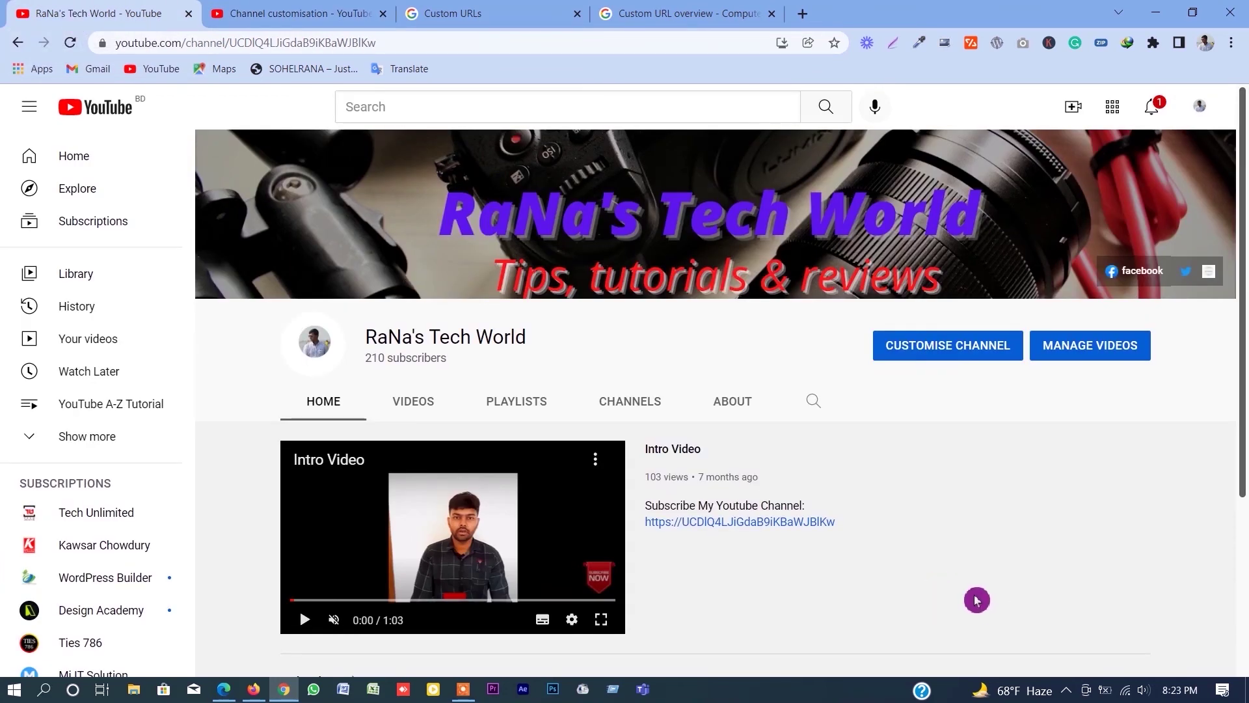
click(325, 402)
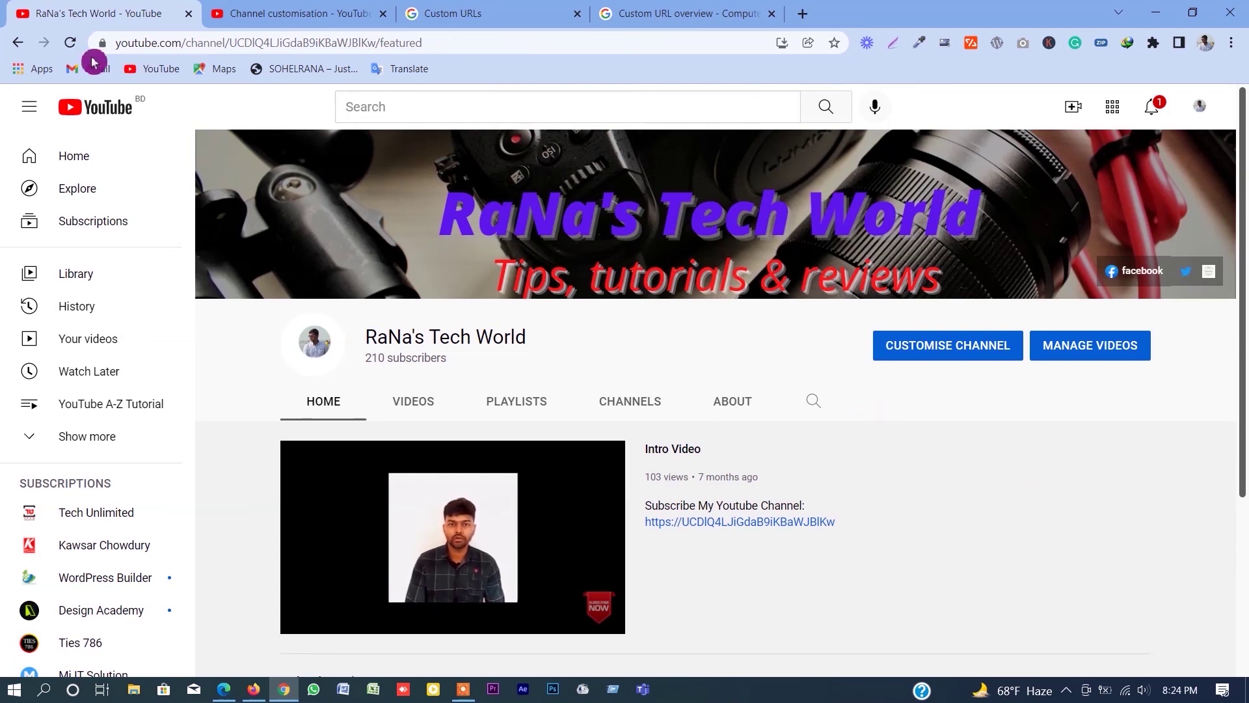
click(69, 43)
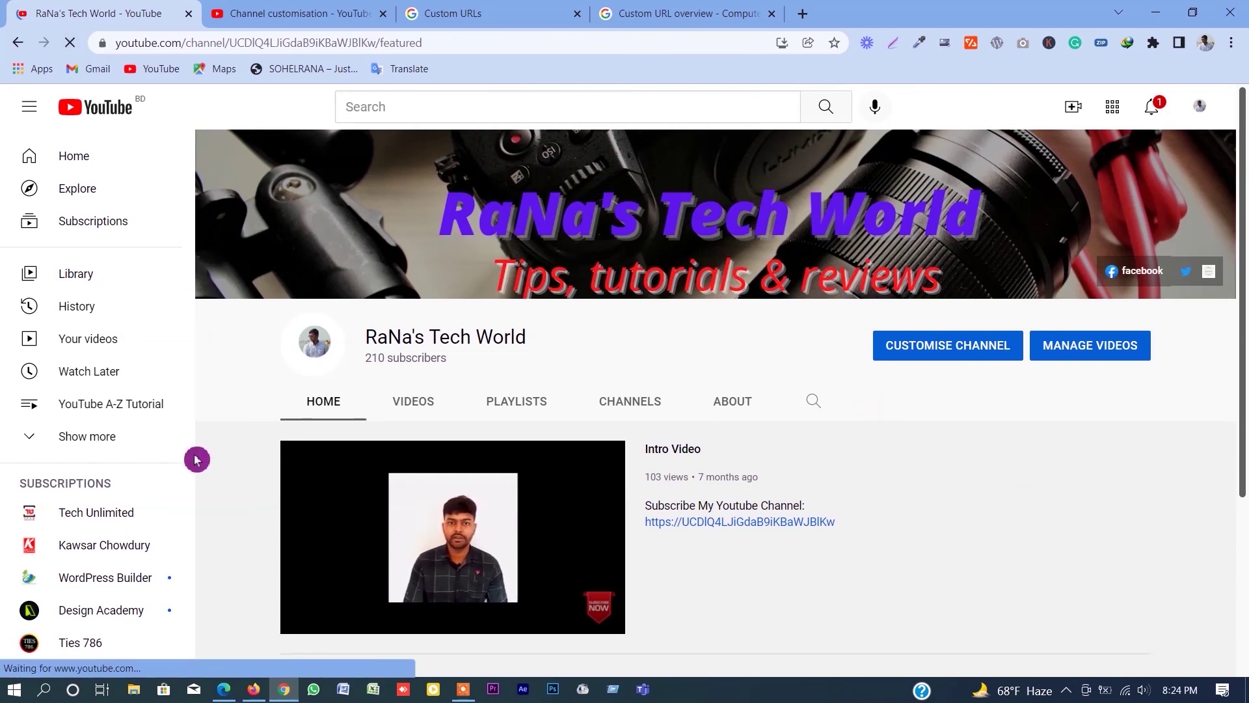